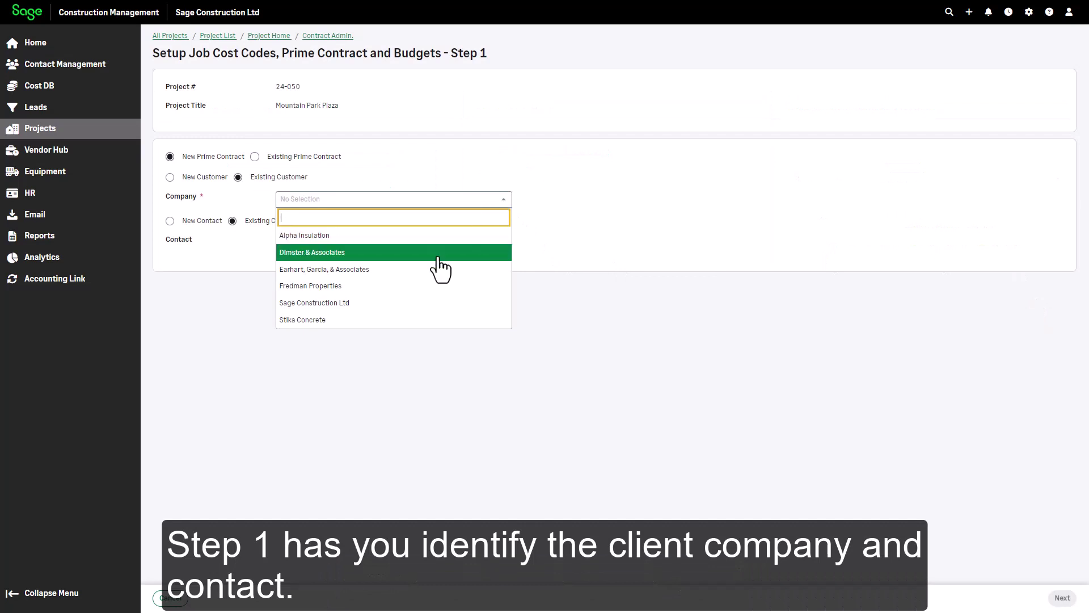
Assign Fredman Properties and its first listed contact as the existing customer, and choose the Microsoft Excel import file as the setup option
left_click(417, 286)
left_click(503, 244)
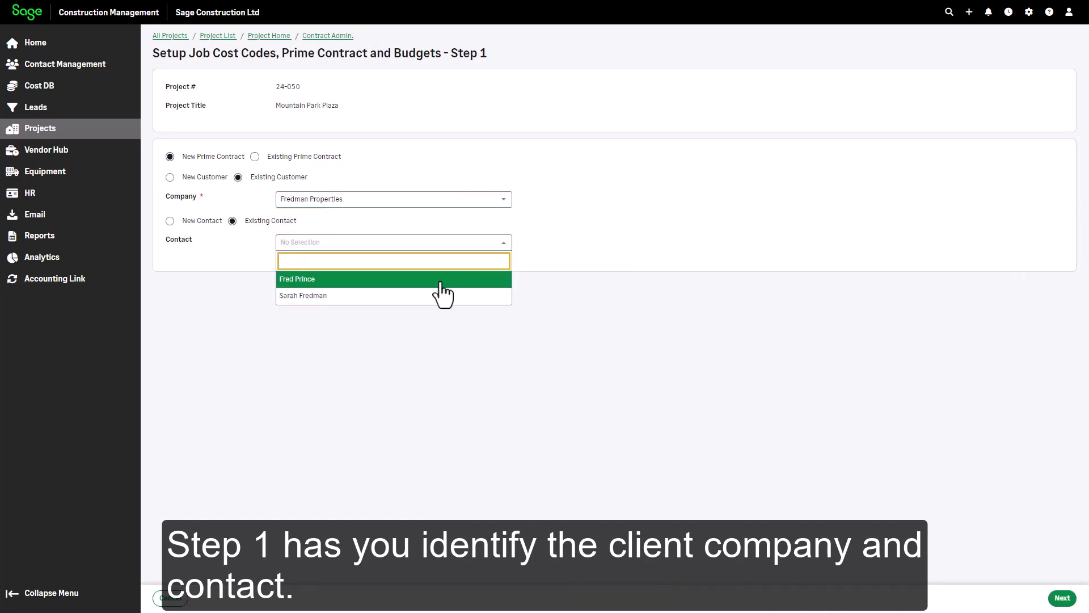
left_click(441, 279)
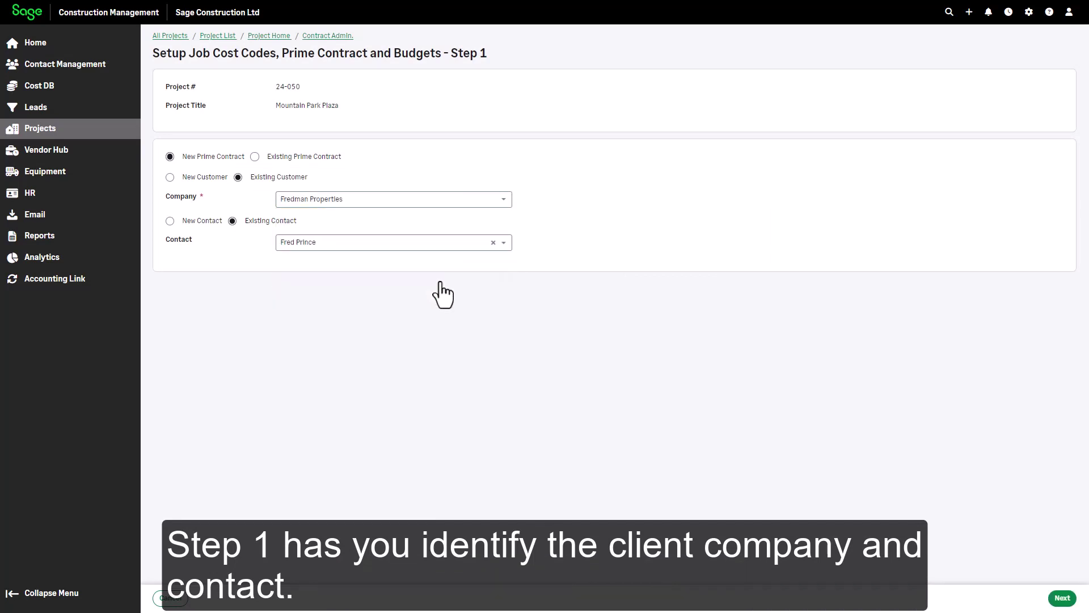
left_click(1061, 599)
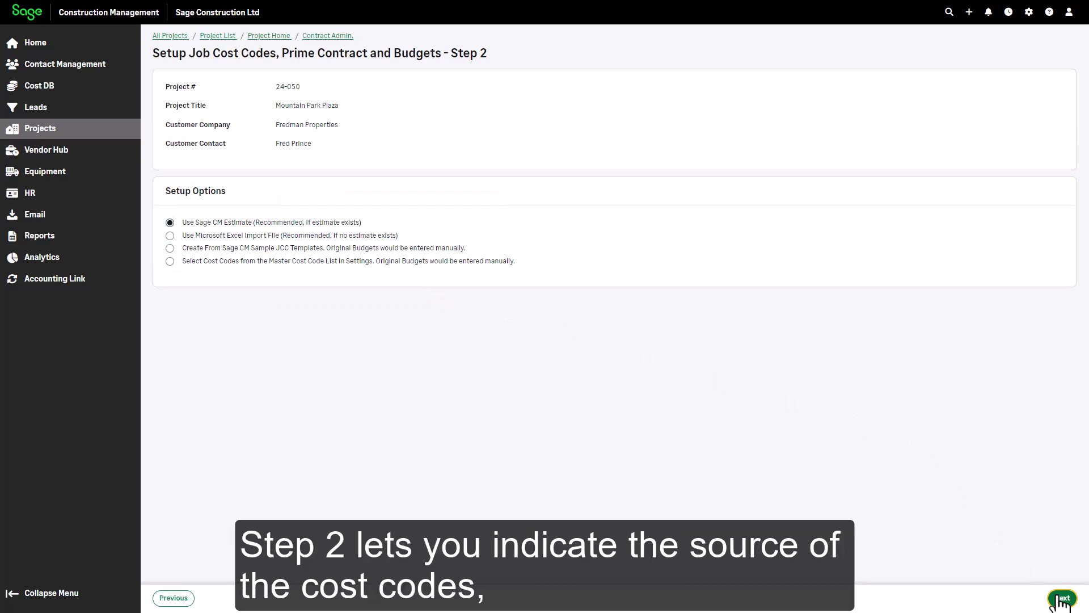
left_click(173, 236)
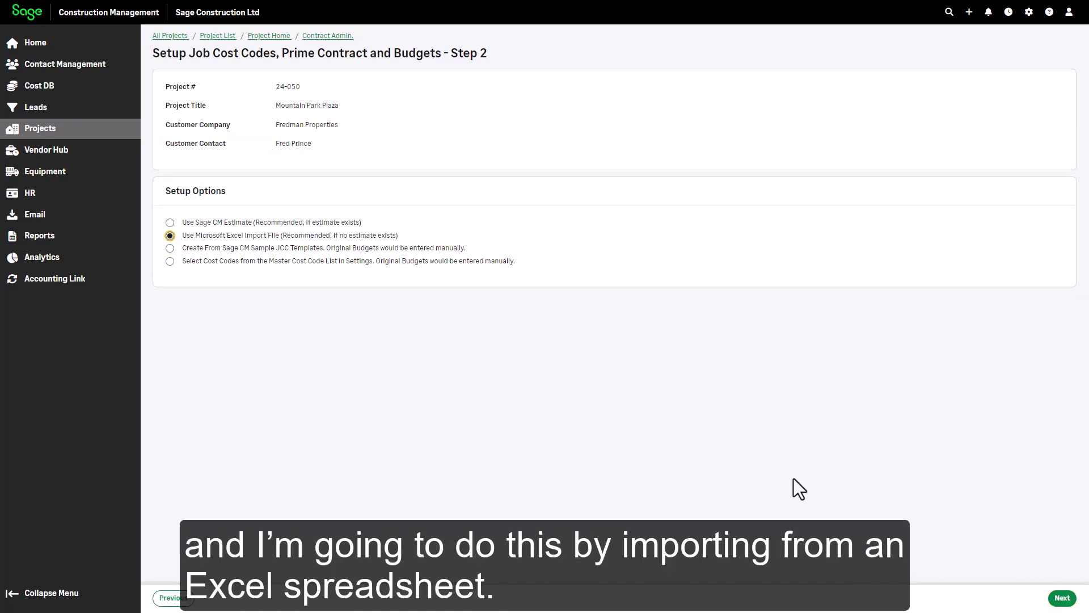
left_click(1061, 598)
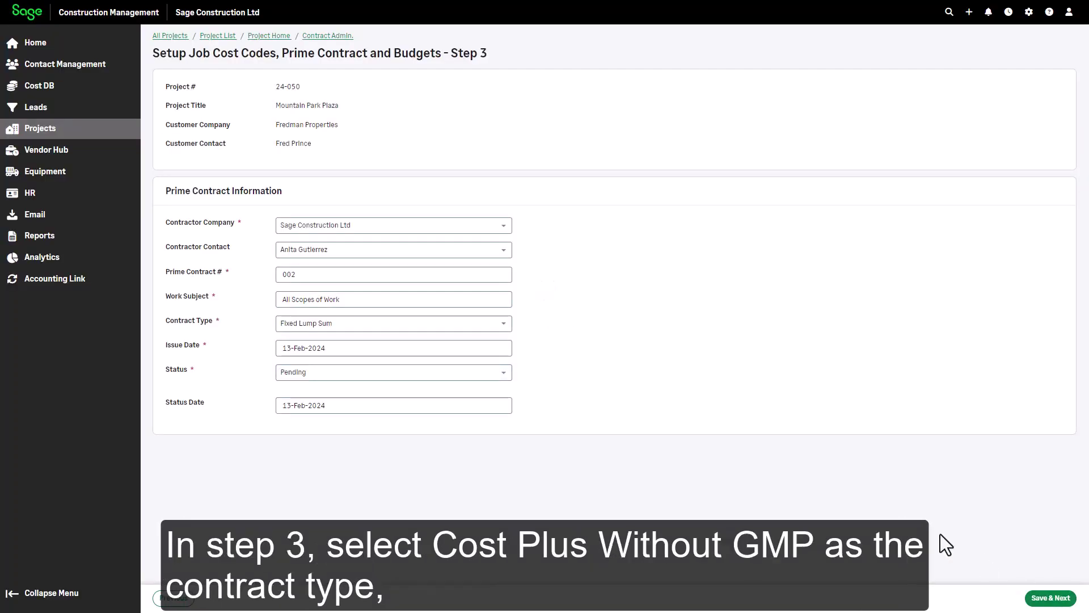
Set the prime contract's type to Cost Plus Without GMP and its status to Approved, and save the contract information
left_click(503, 324)
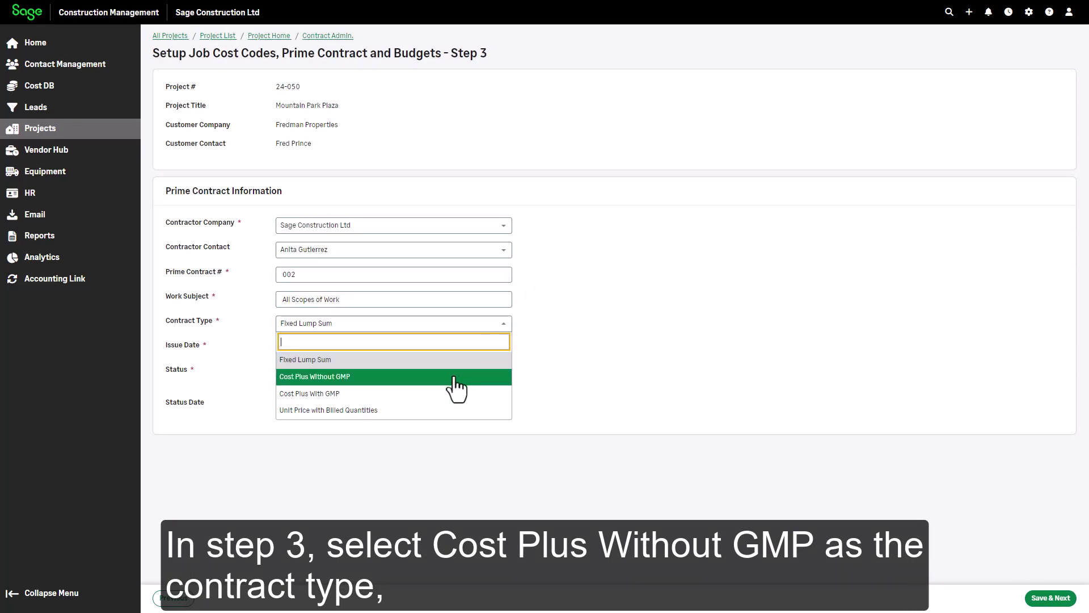
left_click(455, 377)
left_click(454, 377)
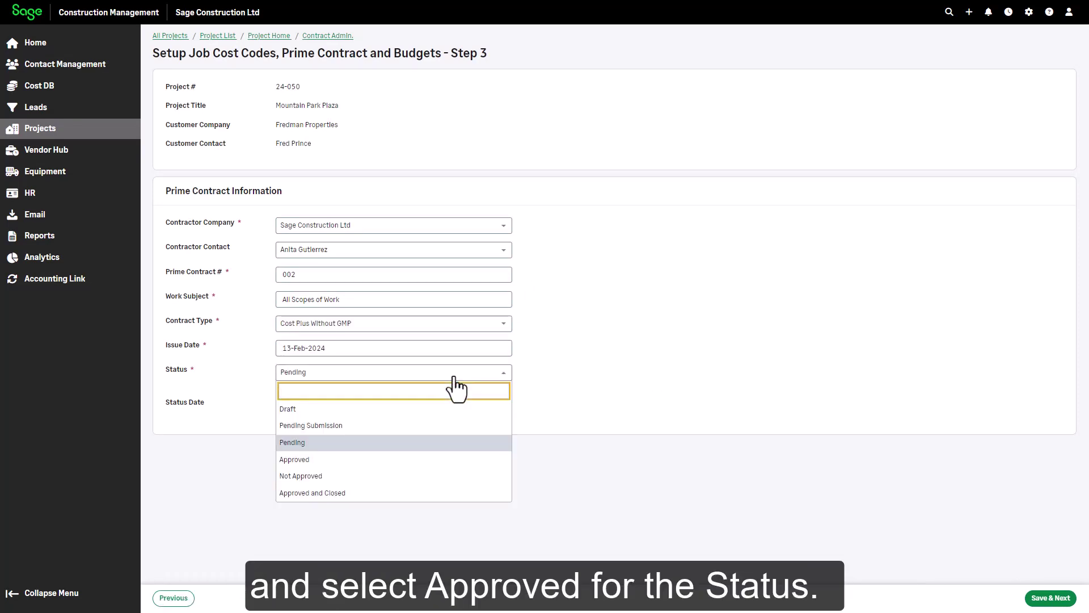
left_click(415, 461)
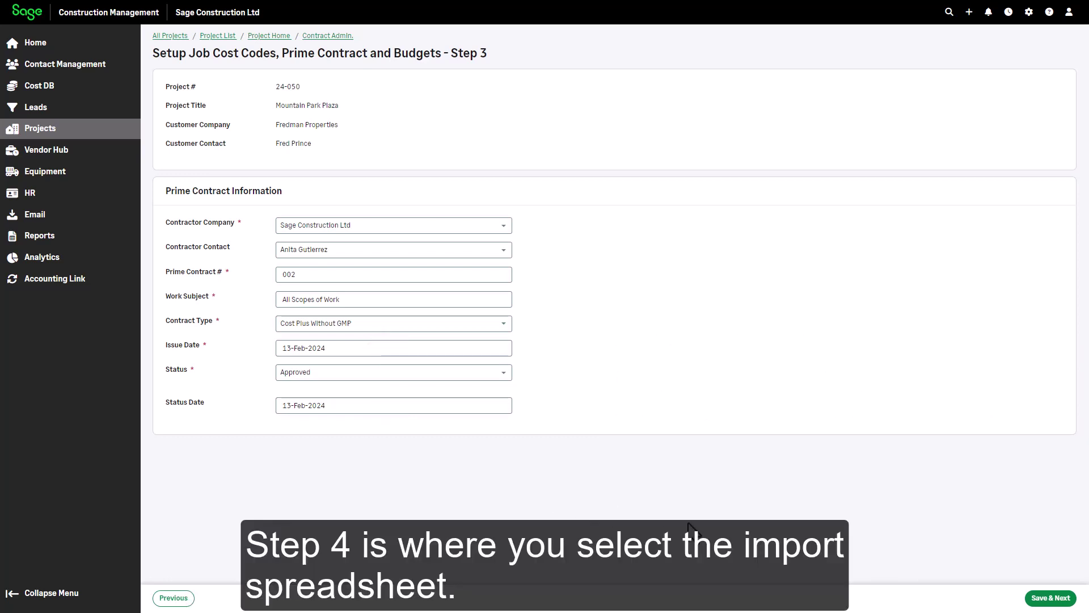
left_click(1040, 599)
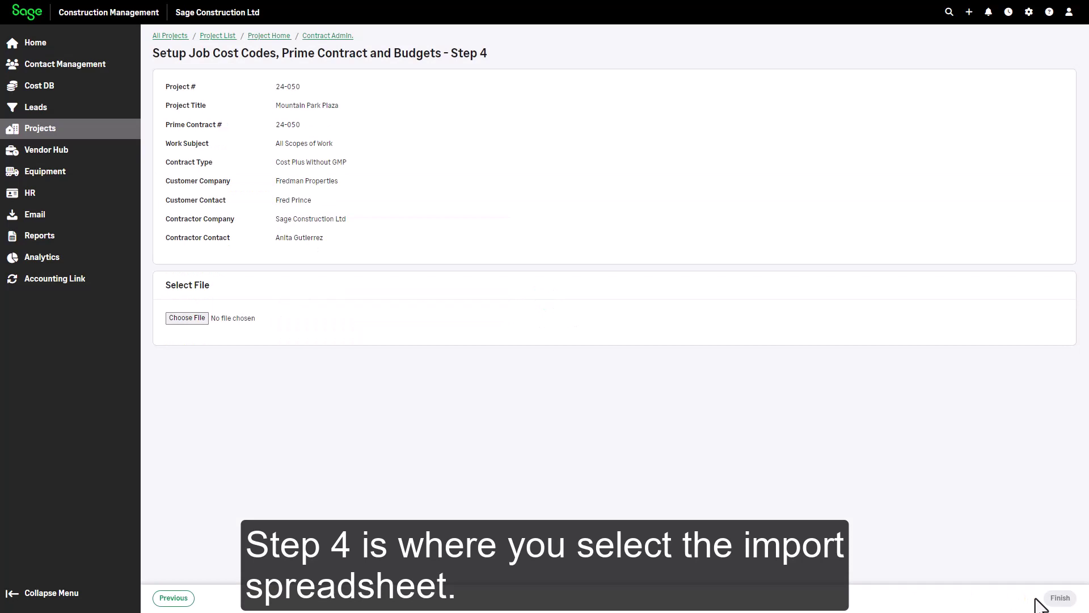
Load the 04-03_ImportPrimeContractAndBudgets spreadsheet from the Imports folder and finish the contract setup wizard
left_click(172, 319)
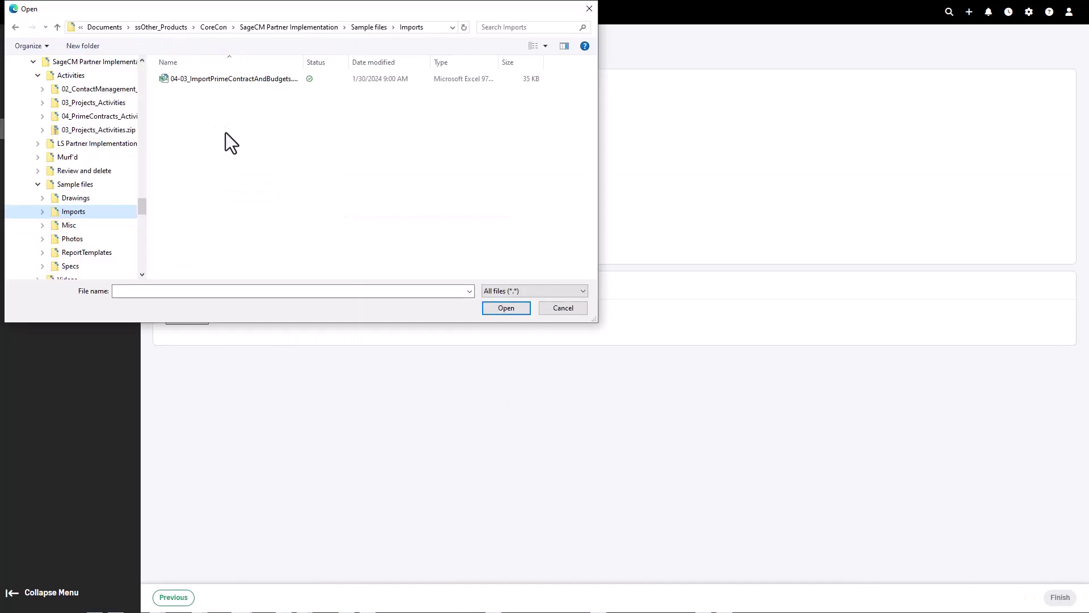
double_click(212, 80)
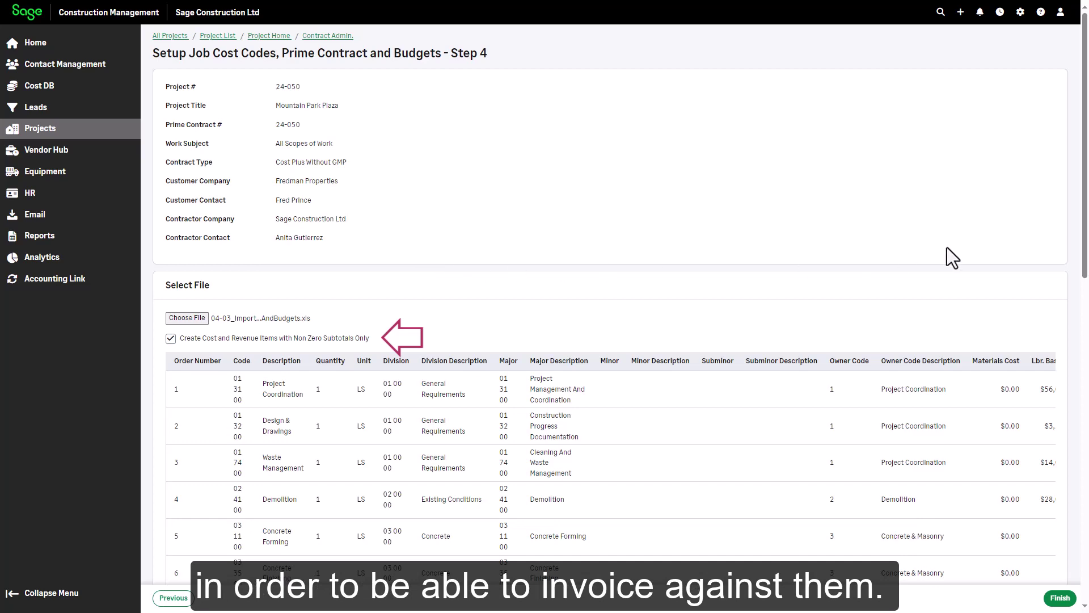
left_click_drag(1084, 255, 1085, 550)
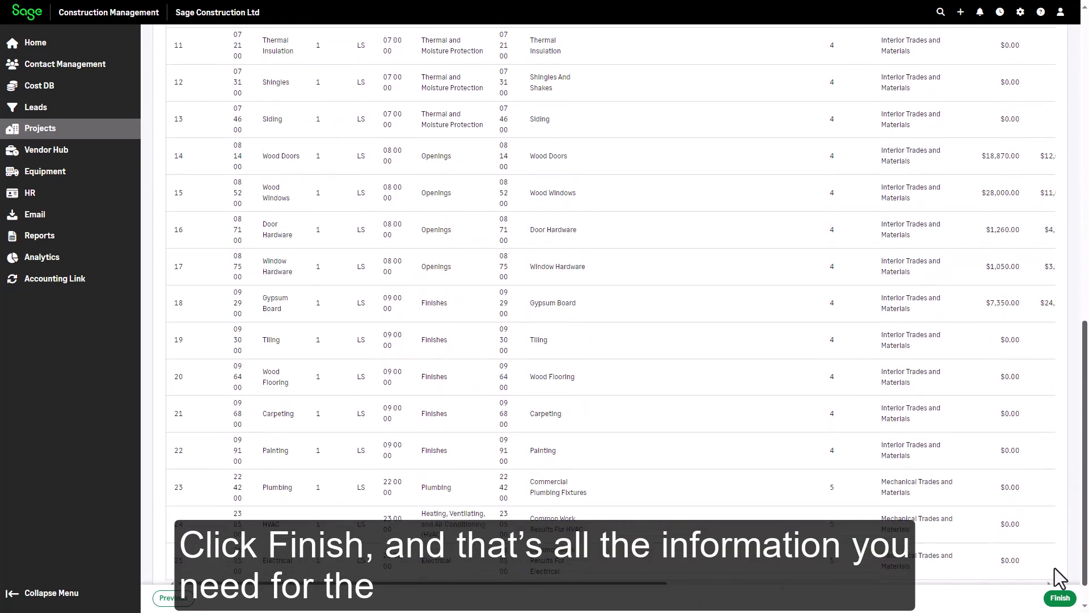
left_click(1058, 599)
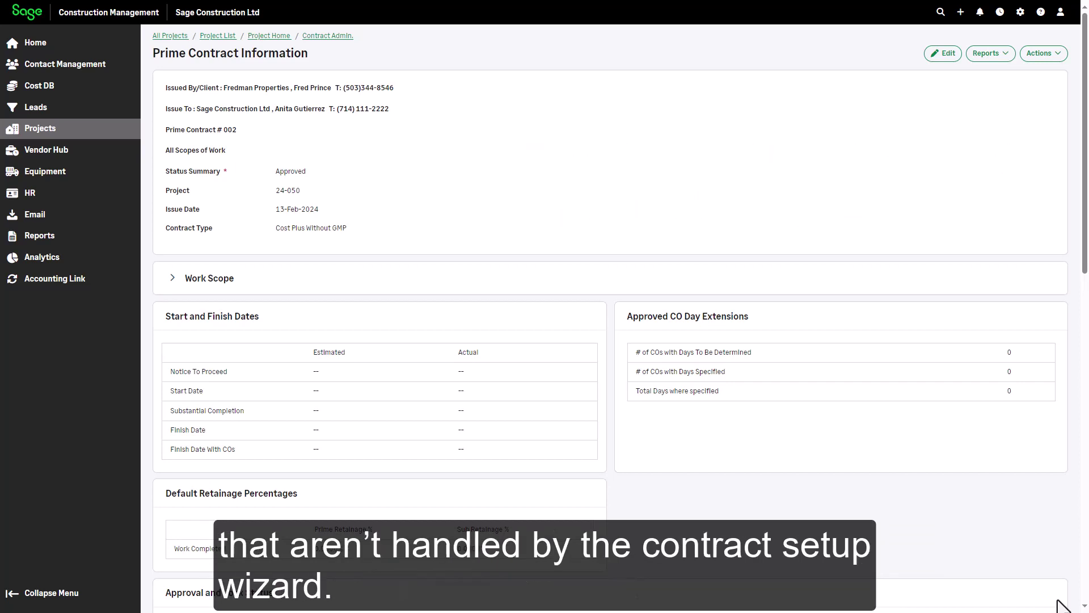
Add a default markup item for CPRs and COs to the prime contract, with the description Overhead
scroll(1084, 301, "down", 7)
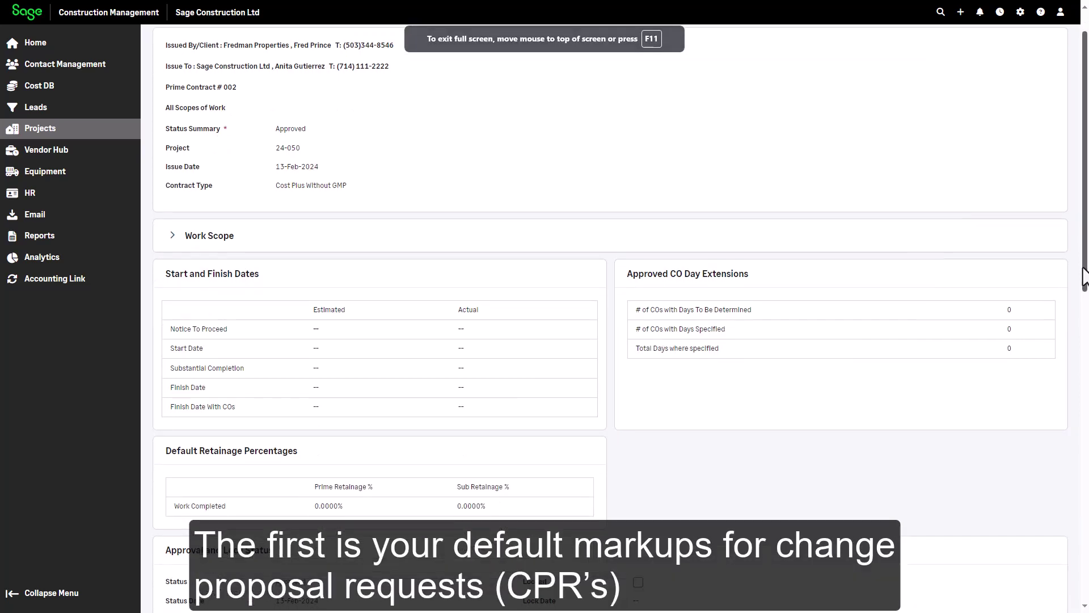
scroll(1084, 301, "down", 4)
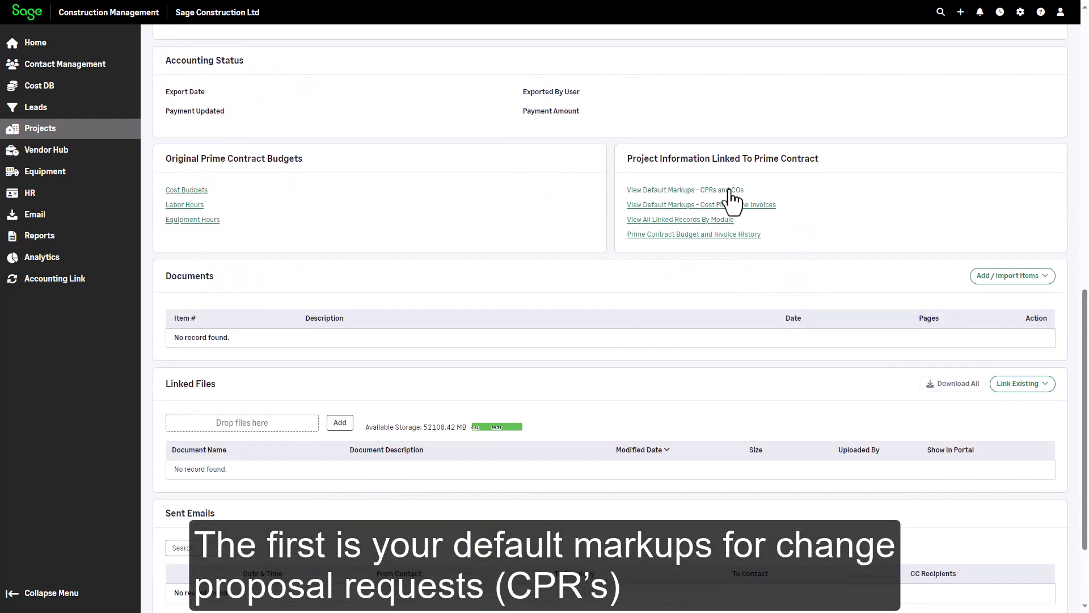
left_click(730, 191)
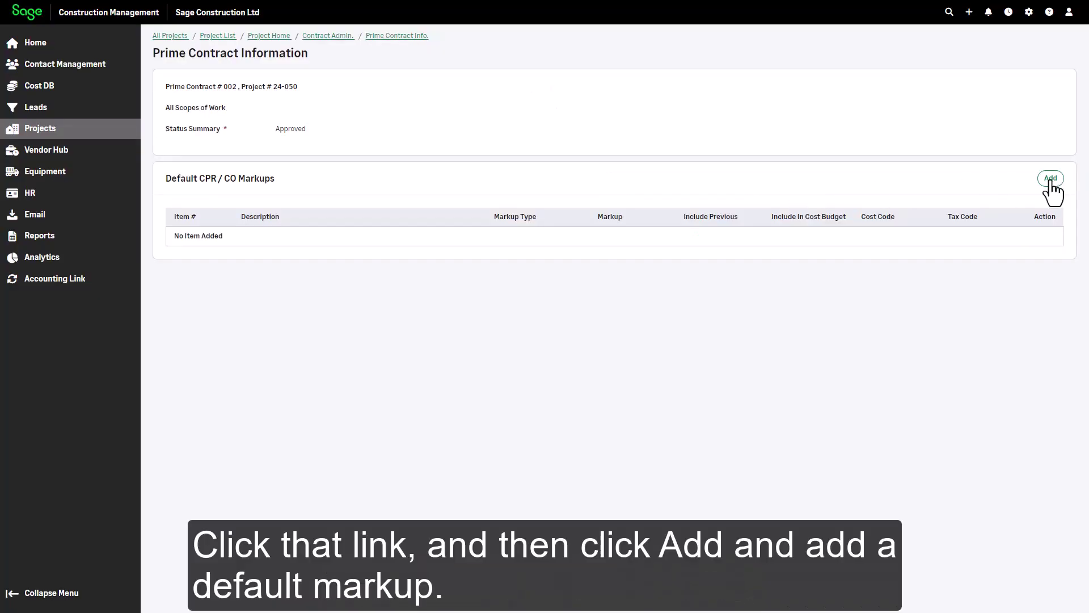
left_click(1050, 179)
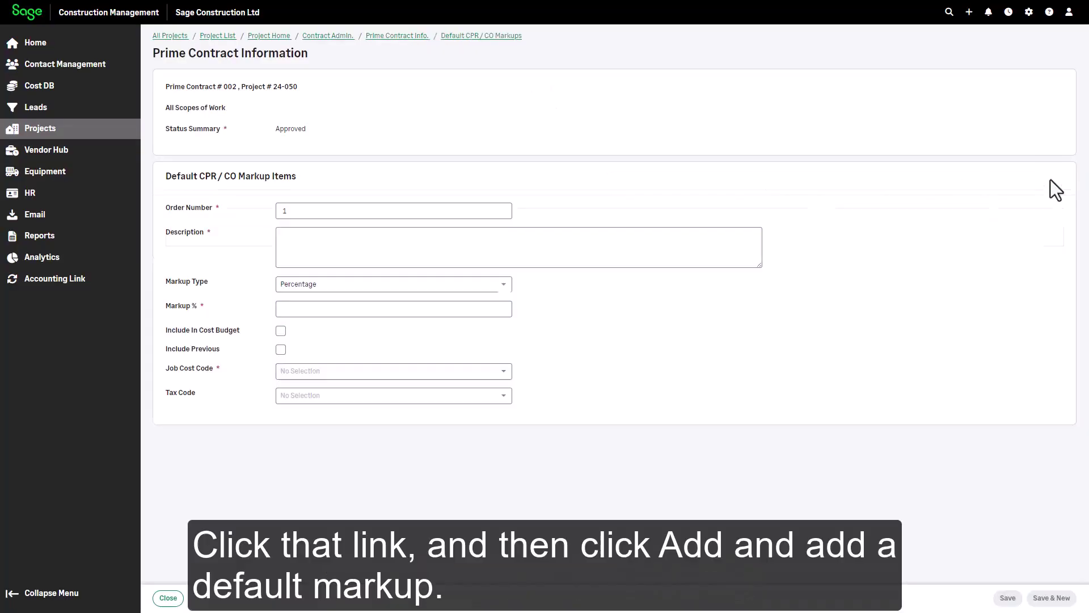
left_click(459, 247)
type("Overhead")
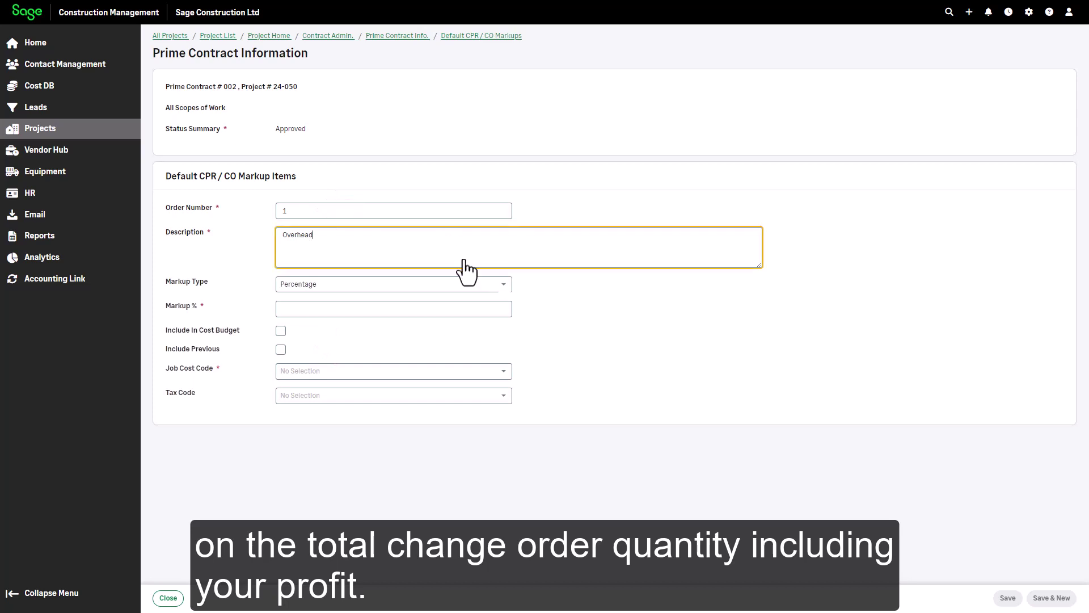
Give the Overhead markup 5 percent with Include Previous and job cost code 01 31 00, then save it and start a new item
left_click(503, 285)
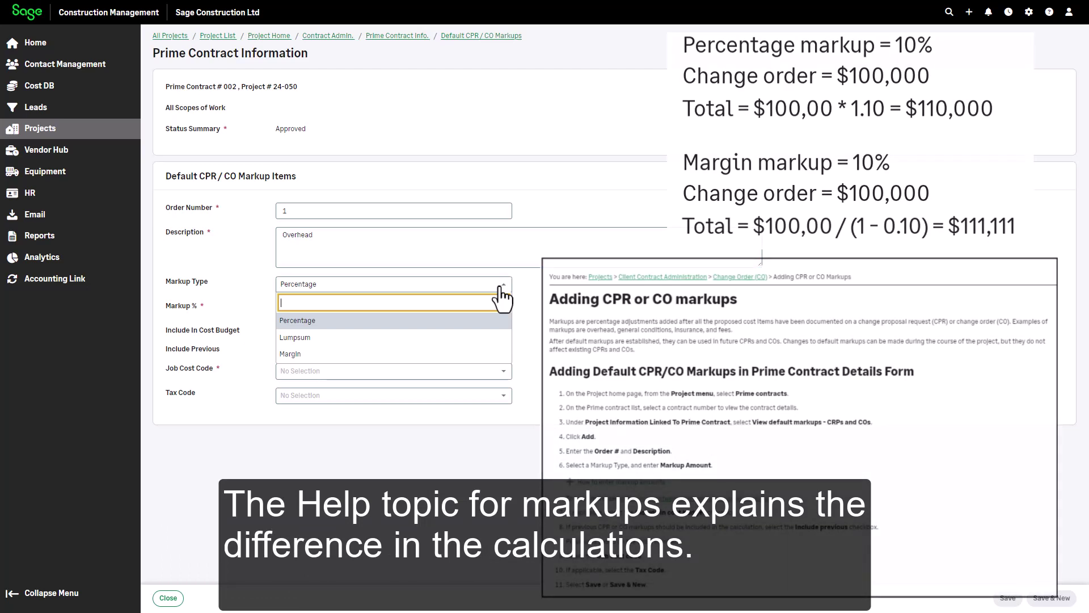
left_click(502, 288)
left_click(464, 307)
type("5")
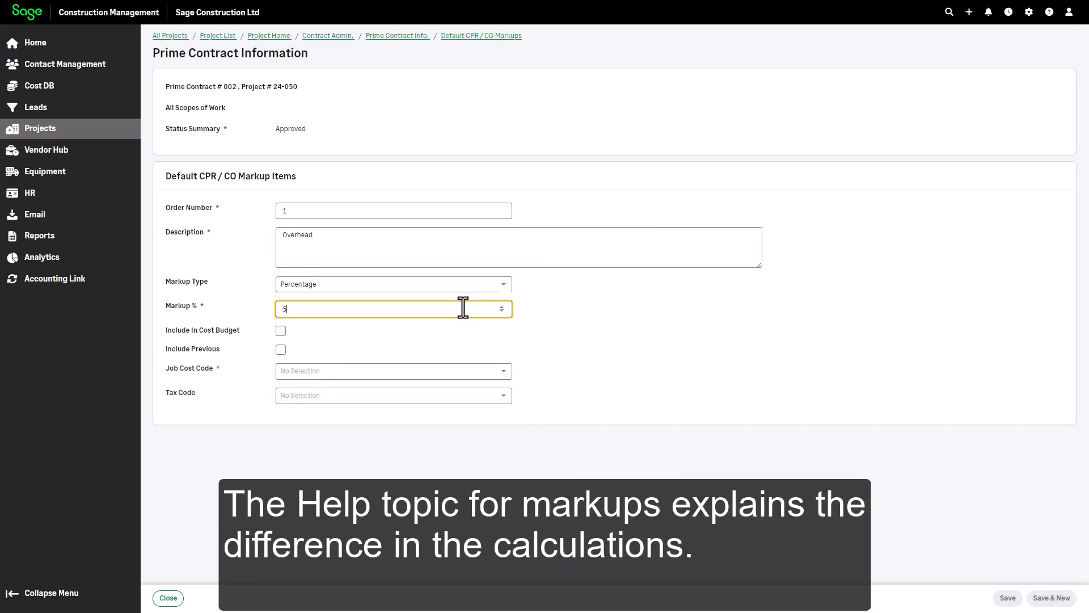
key("Tab")
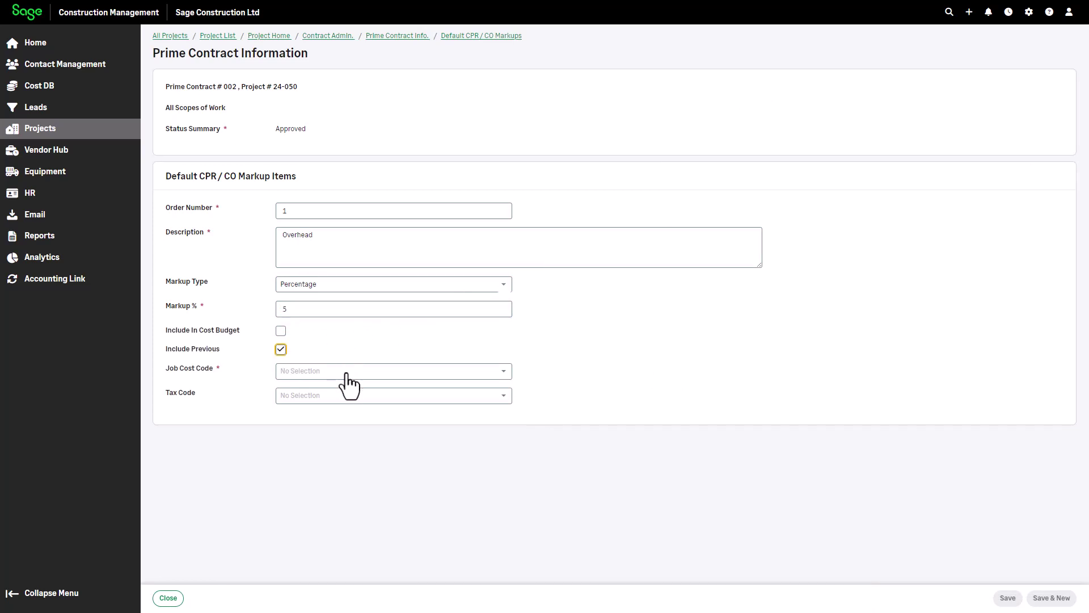
left_click(343, 372)
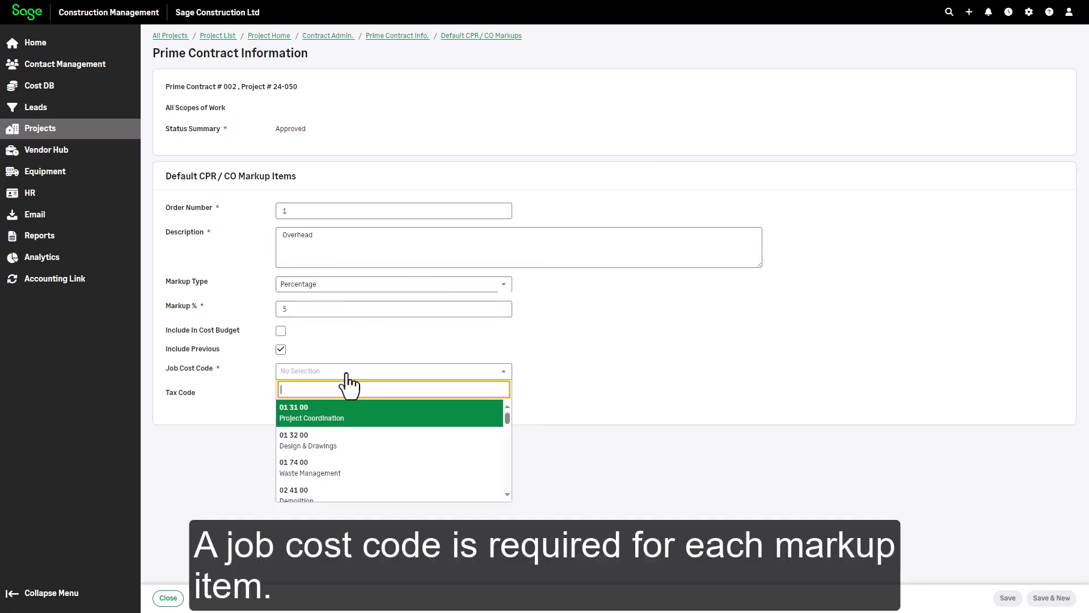
left_click(352, 412)
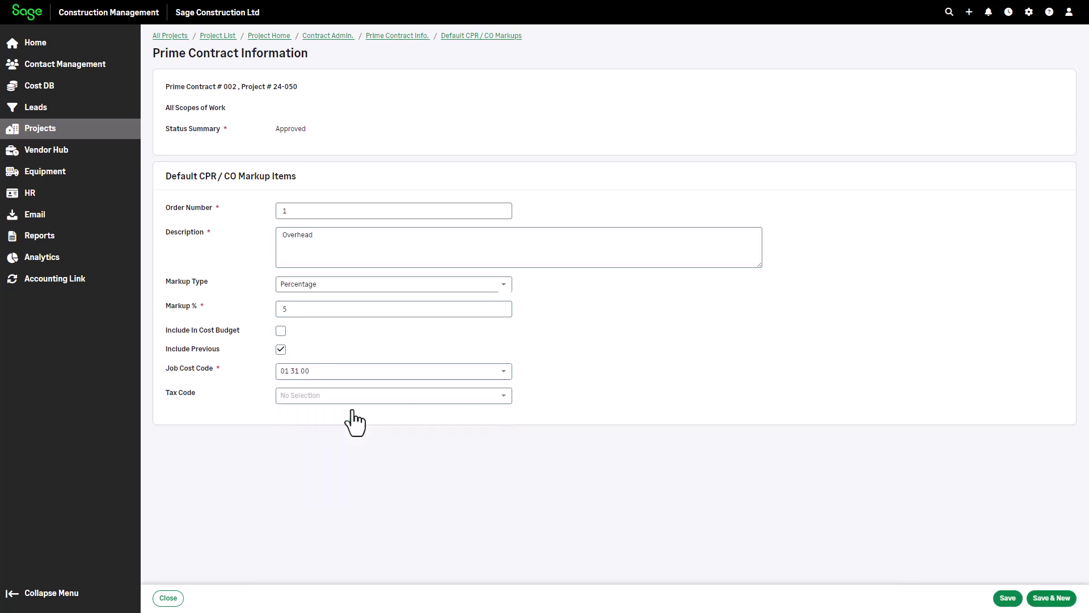
left_click(1051, 598)
Create and save a Profit markup of type Percentage at 5 percent, with Include Previous enabled and a job cost code assigned
type("Profit")
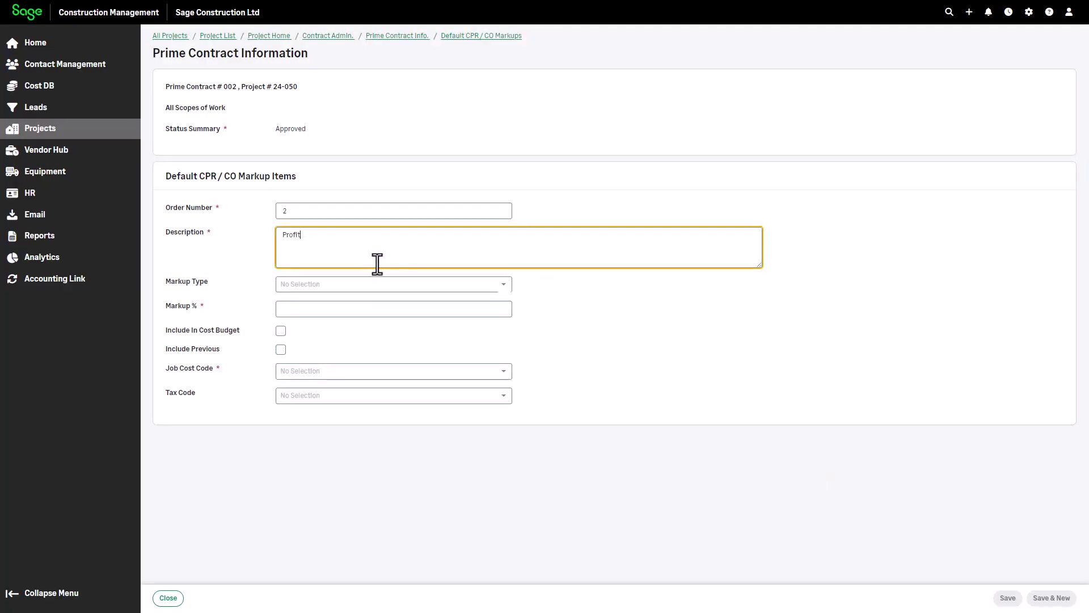
left_click(371, 287)
key("Return")
key("Tab")
type("5")
key("Tab")
left_click(280, 349)
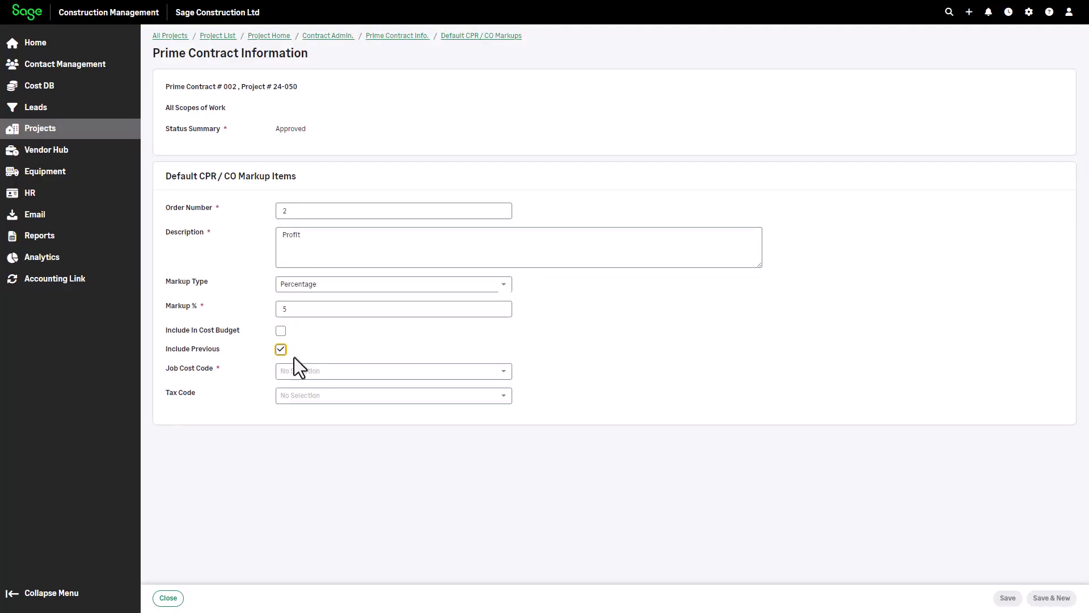
left_click(341, 371)
left_click(397, 432)
left_click(1008, 597)
Add a default Cost Plus prime invoice markup to the prime contract, with the description Overhead
left_click(414, 41)
left_click_drag(1082, 183, 1072, 385)
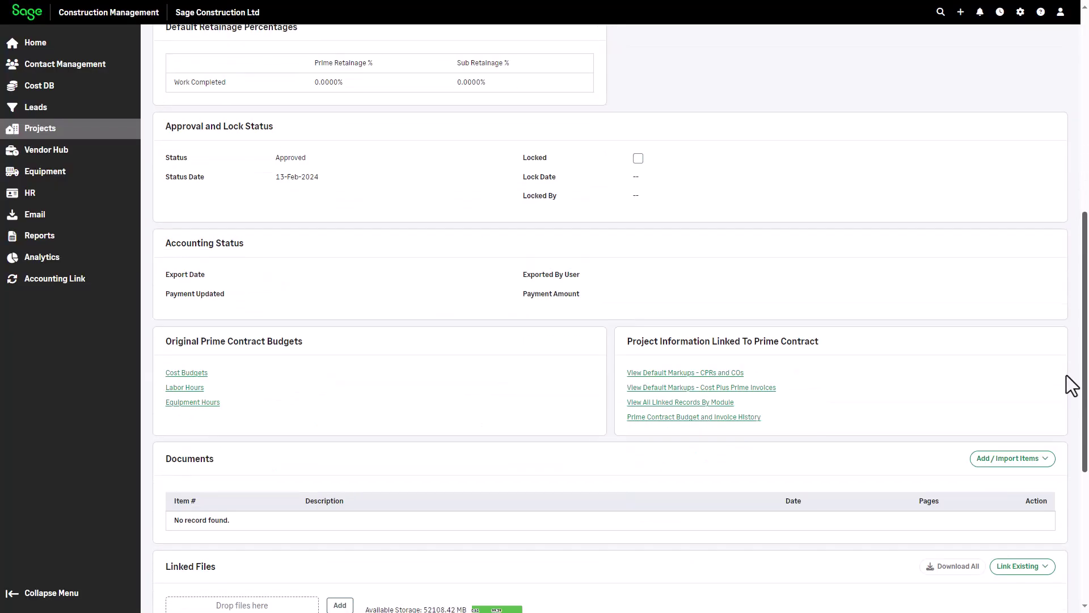
scroll(1070, 381, "down", 2)
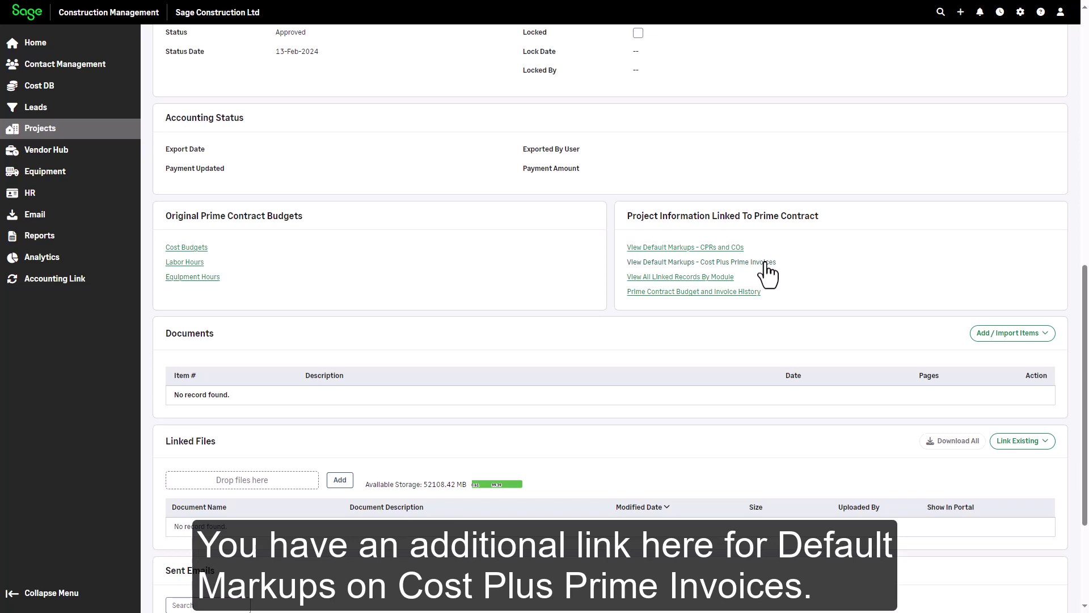
left_click(764, 263)
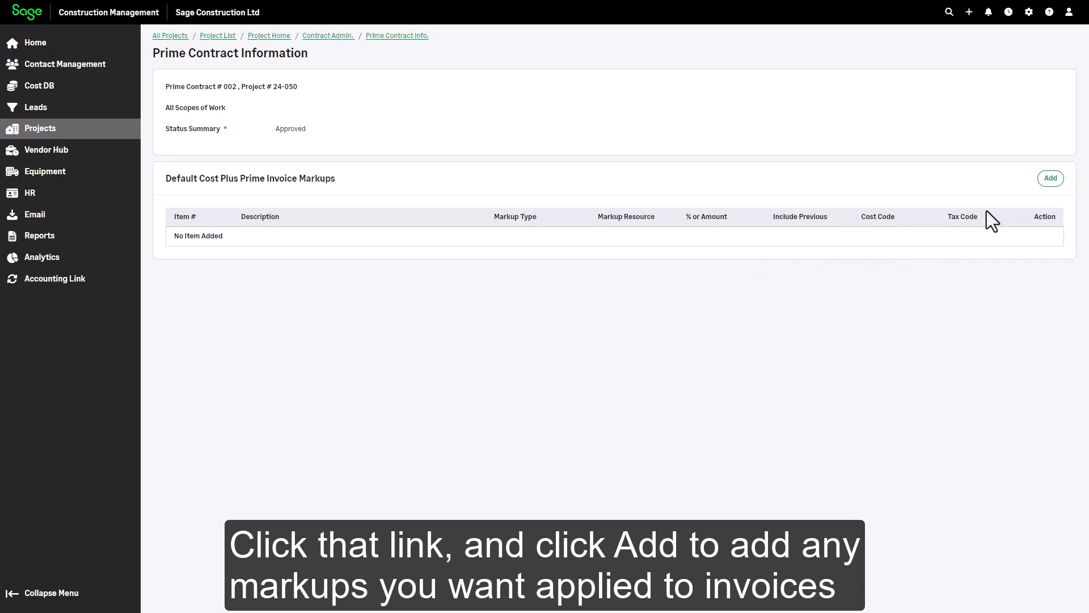
left_click(1049, 180)
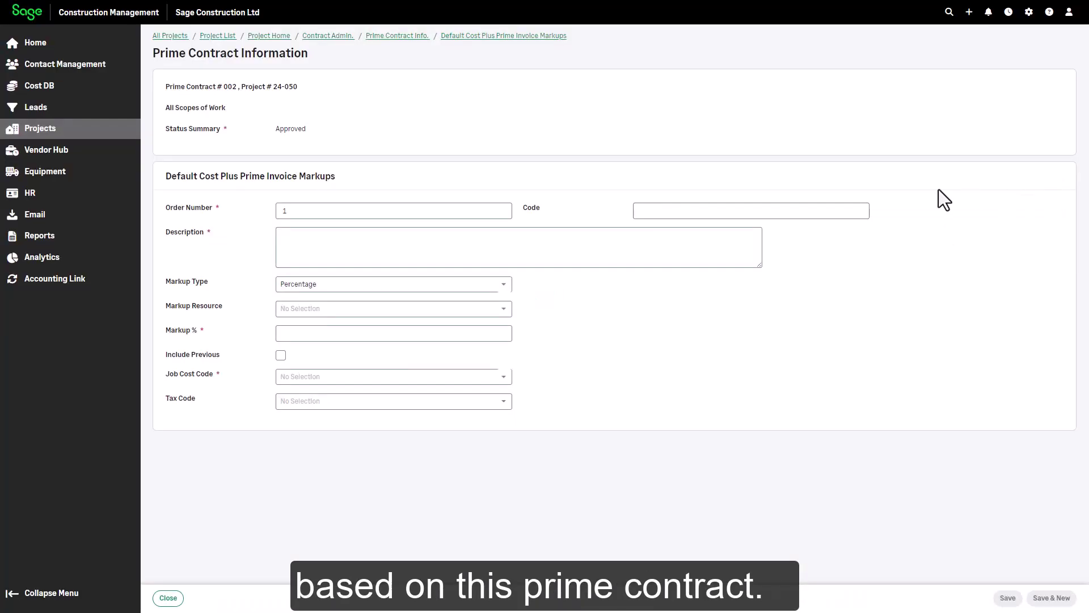
left_click(589, 252)
type("Overhead")
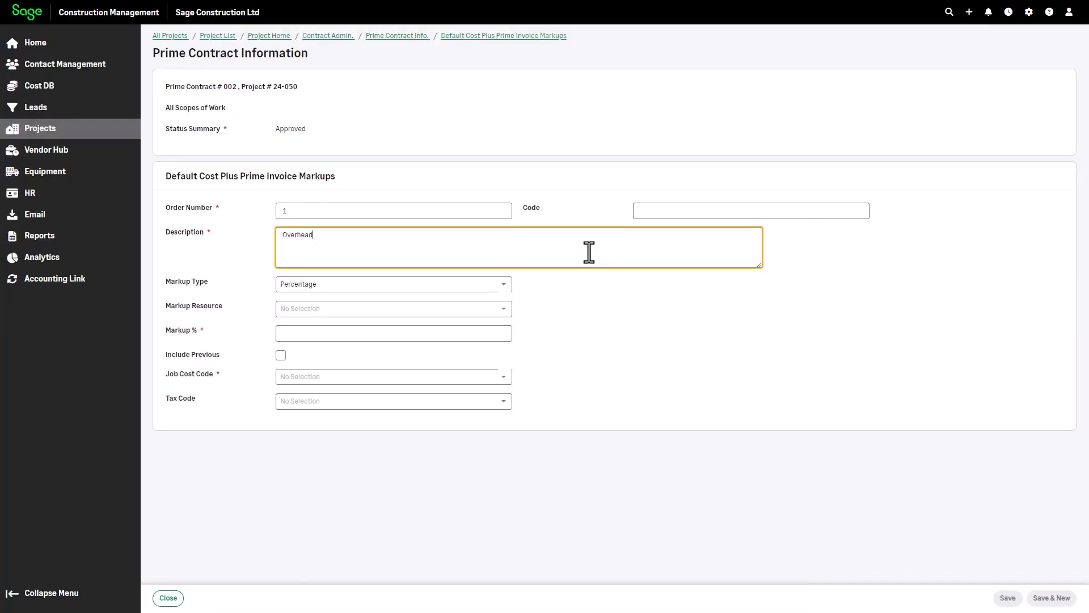
Apply the Overhead invoice markup to All - Every line item at 5 percent with Include Previous and a job cost code, saving it to start another
left_click(466, 315)
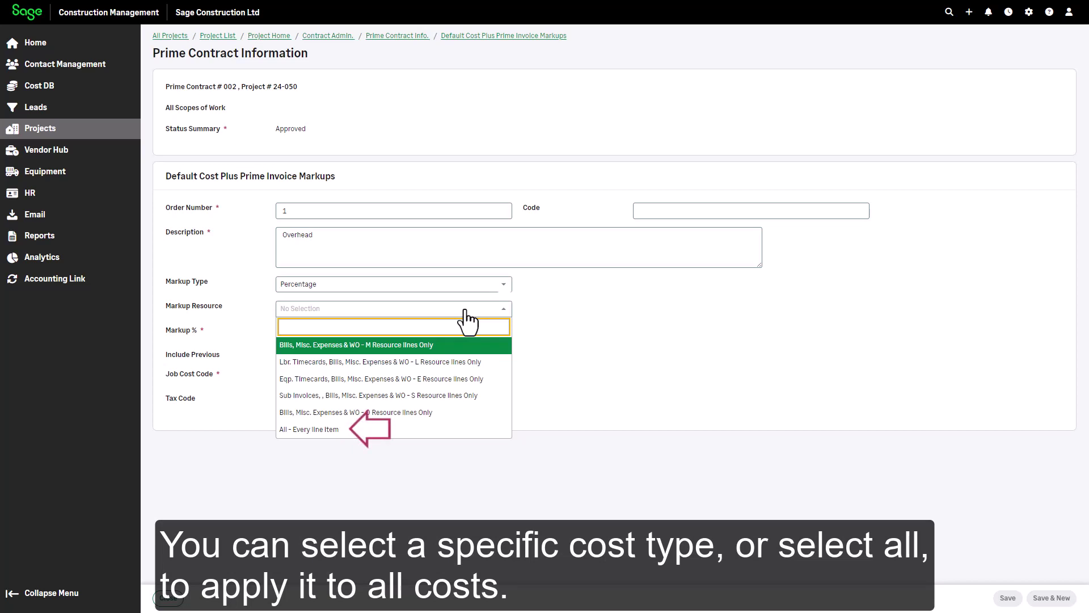
left_click(400, 431)
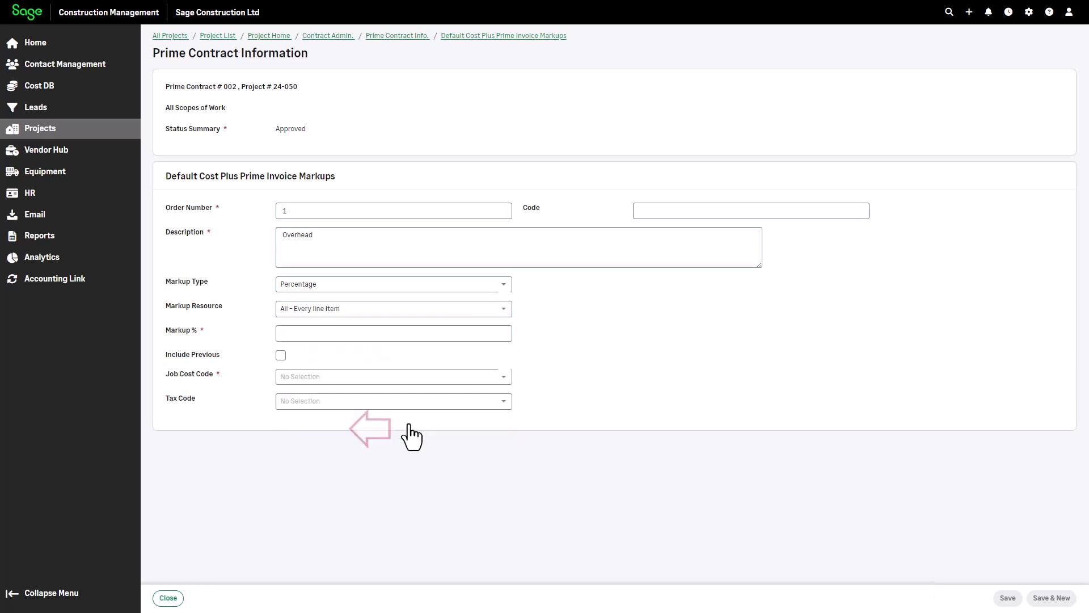
left_click(405, 333)
type("5")
left_click(281, 355)
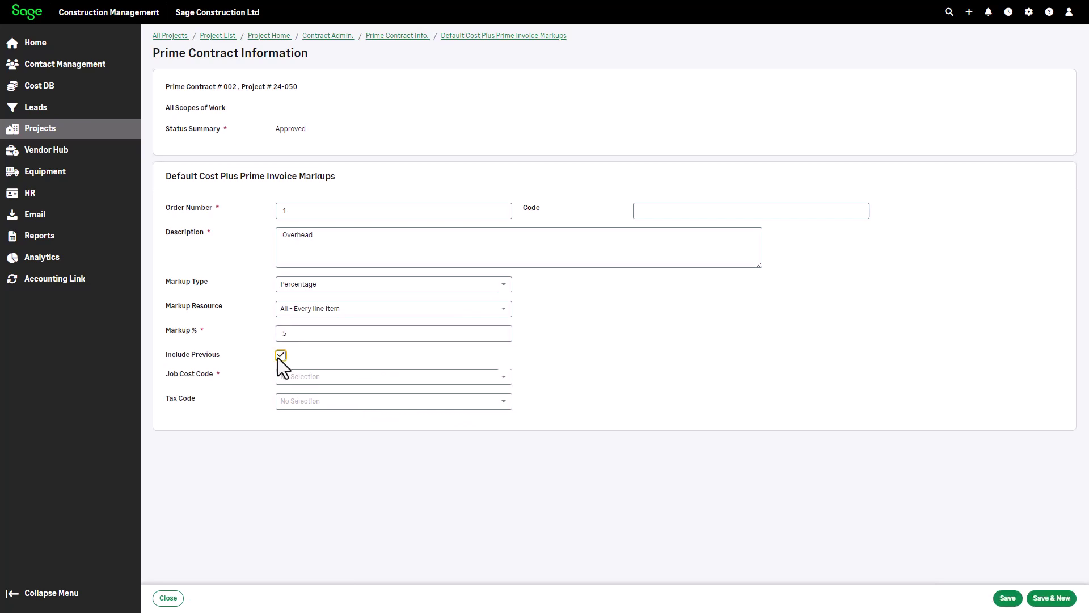
left_click(318, 377)
left_click(319, 419)
left_click(1051, 598)
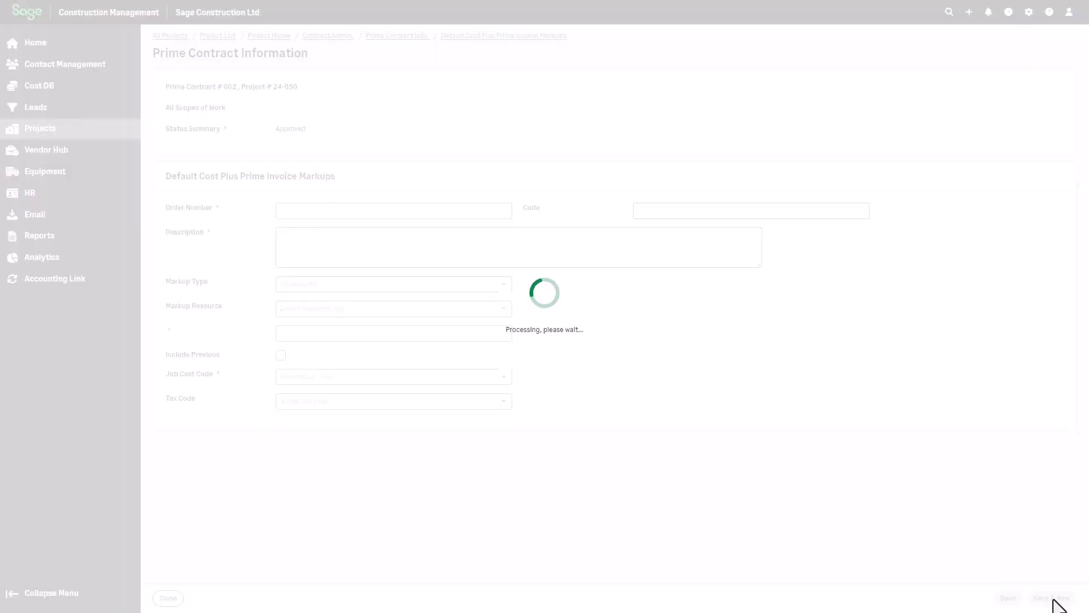
Describe the second default prime invoice markup as Profit and apply it to All - Every line item at 5 percent
left_click(517, 251)
type("Profit")
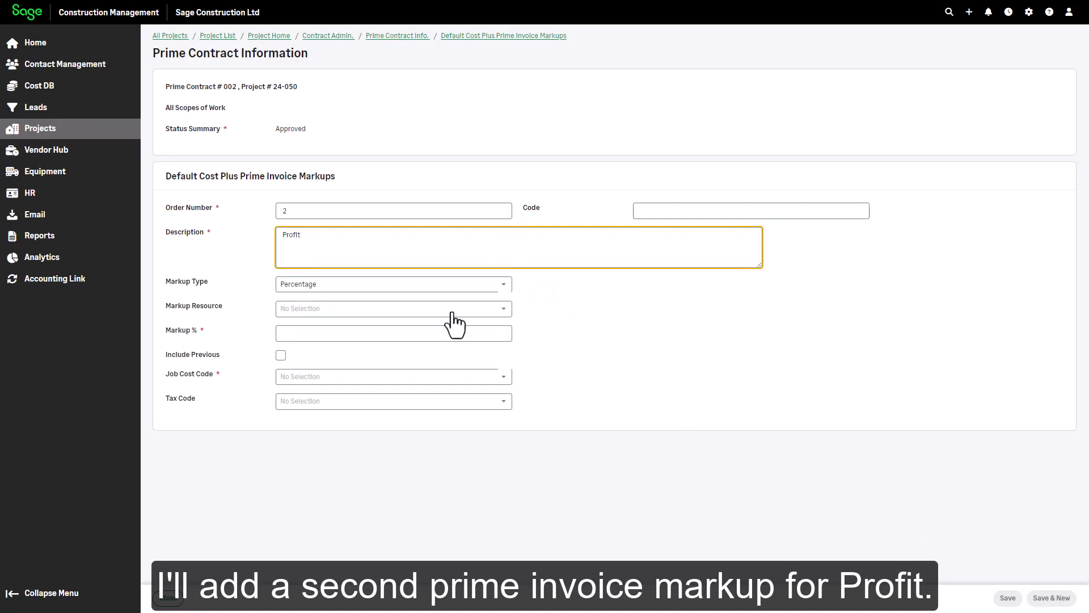
left_click(451, 312)
left_click(392, 430)
left_click(402, 333)
type("5")
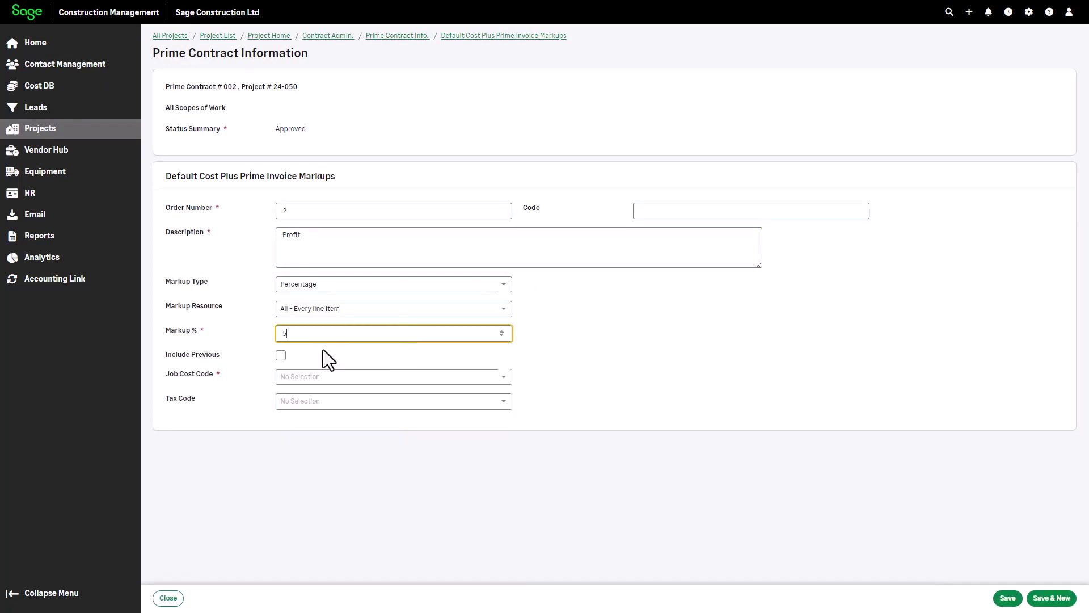
Enable Include Previous on the Profit invoice markup, assign a job cost code and save it
left_click(281, 356)
left_click(330, 377)
left_click(320, 419)
left_click(1009, 599)
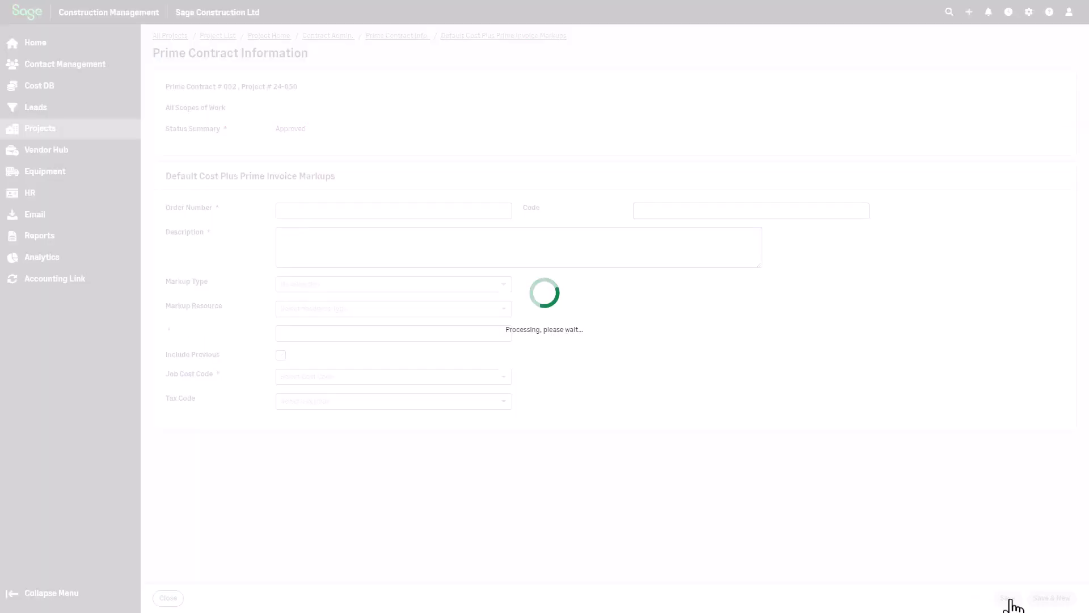
Return to the prime contract overview, open the contract for editing and expand its optional site address section
left_click(415, 40)
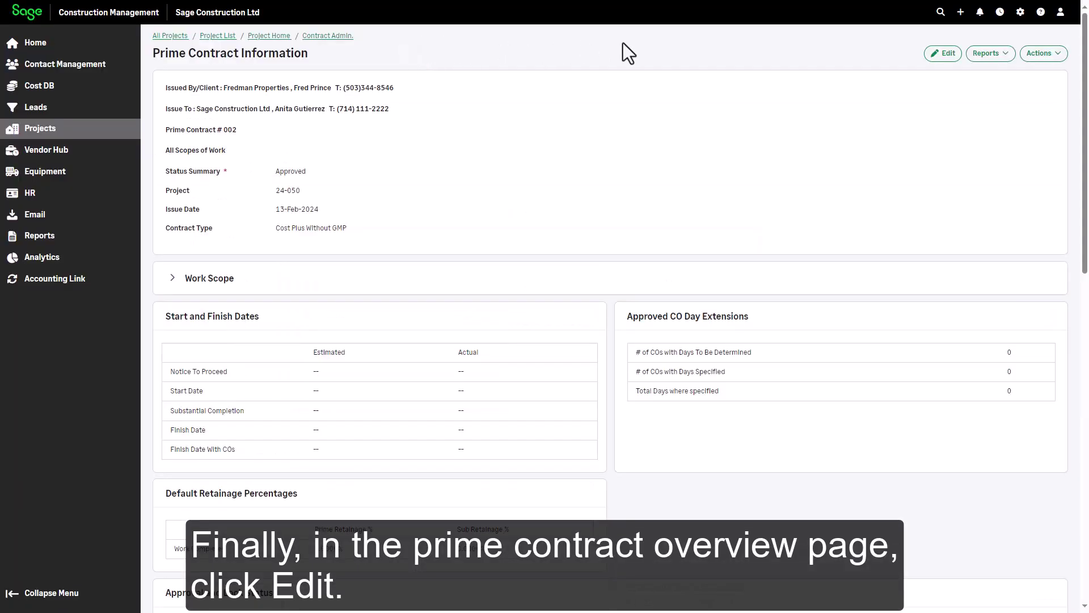
left_click(944, 55)
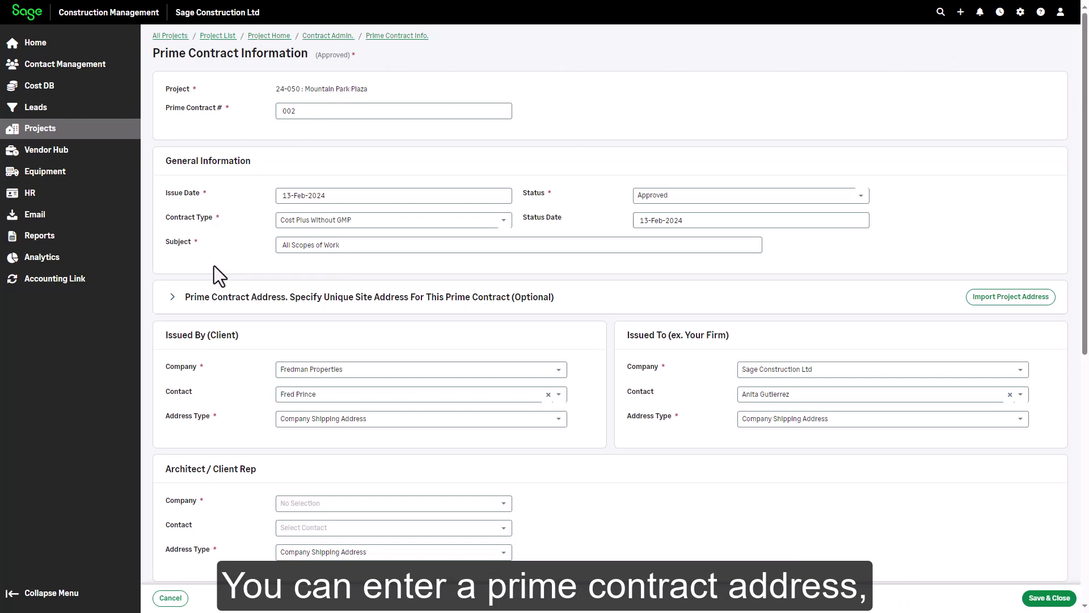
left_click(172, 297)
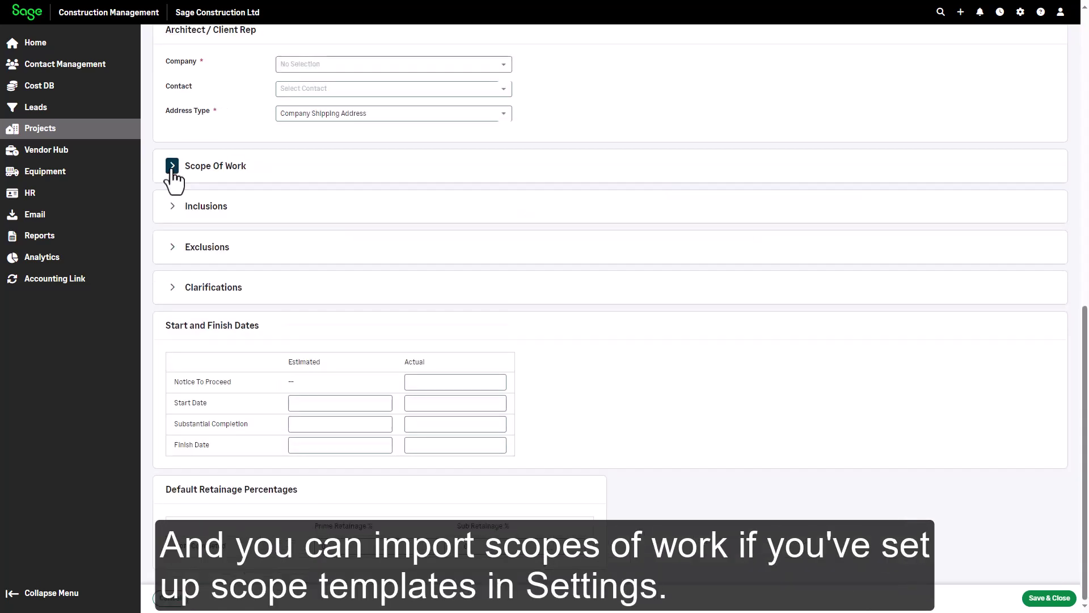
Import the Prime Contract Scope of Work template with inclusions, exclusions and clarifications, overwriting the existing scope
left_click(173, 166)
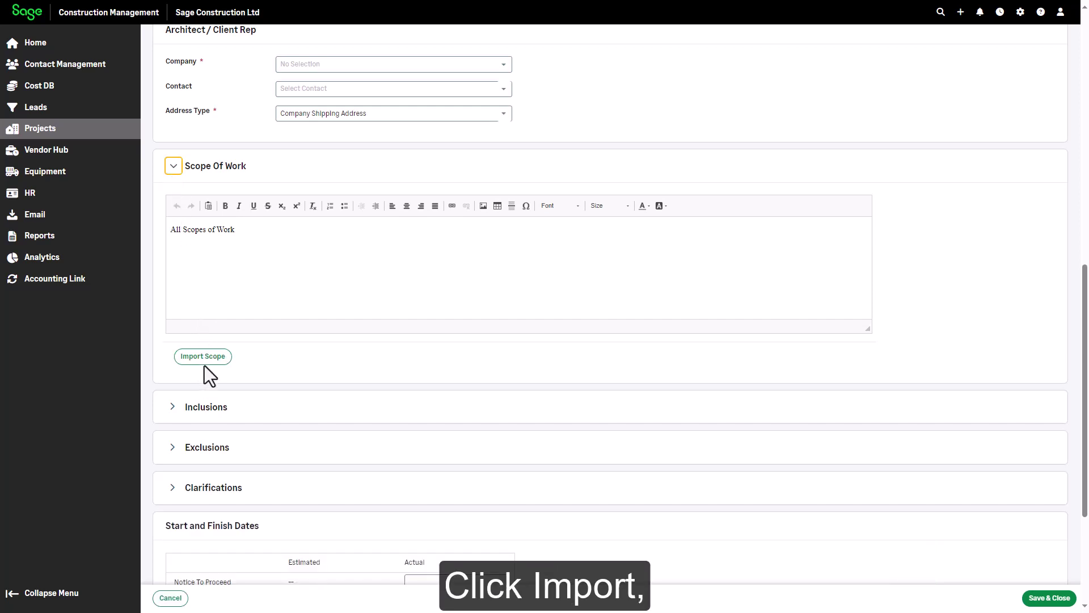
left_click(205, 362)
left_click(588, 107)
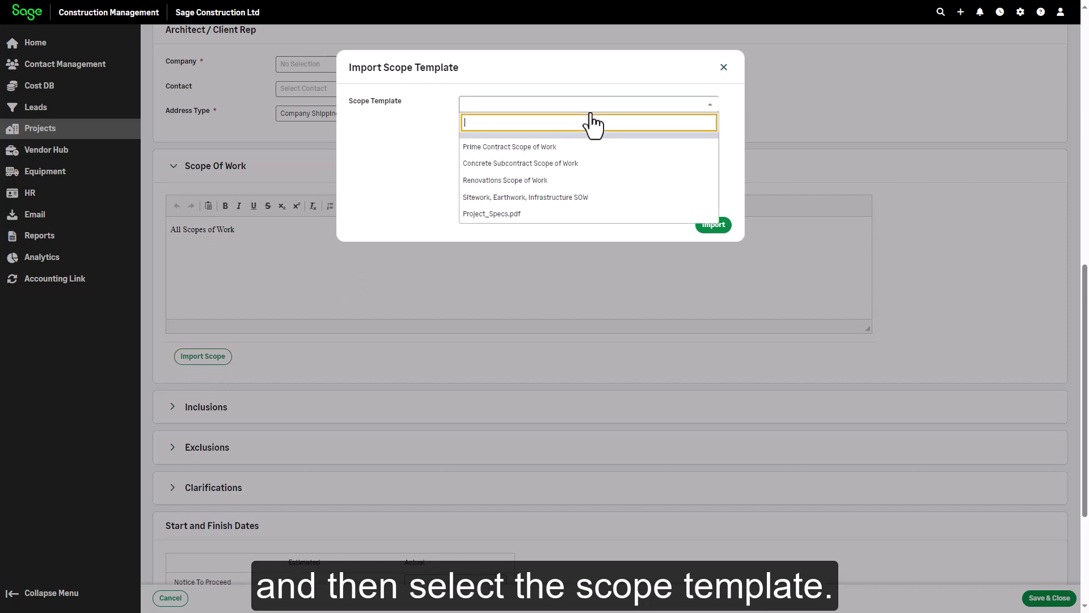
left_click(562, 149)
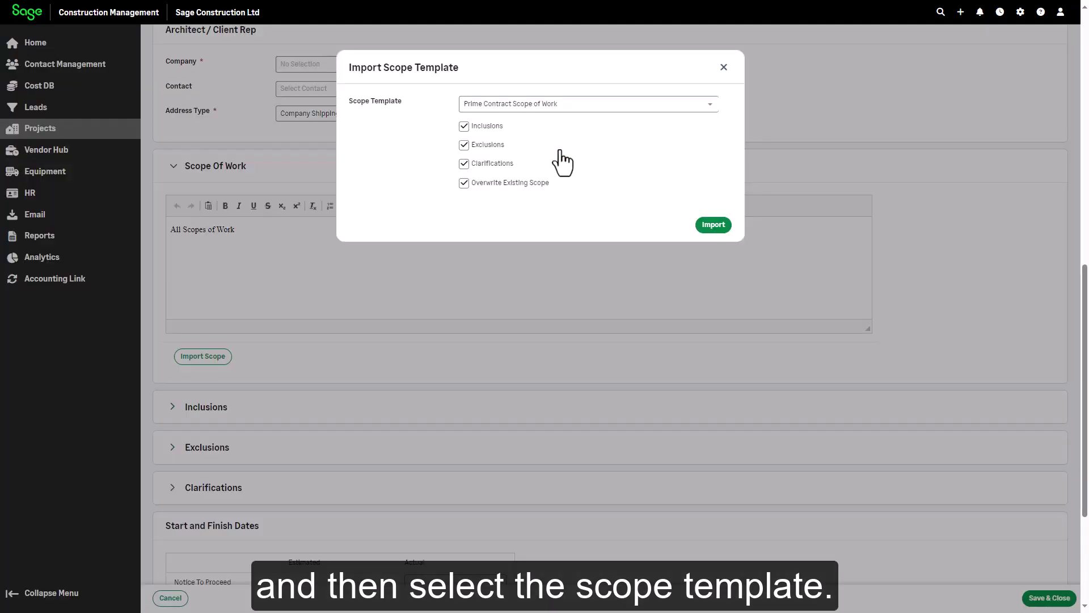
left_click(710, 226)
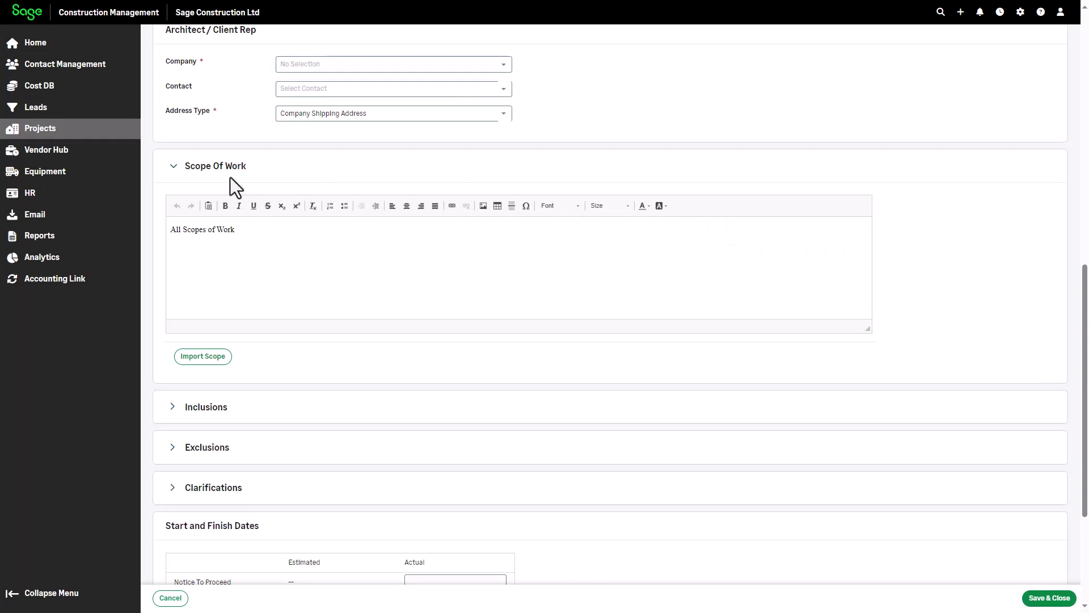
Check the contract's Inclusions, Exclusions and Clarifications sections for the imported template text, collapsing each one again
left_click(174, 166)
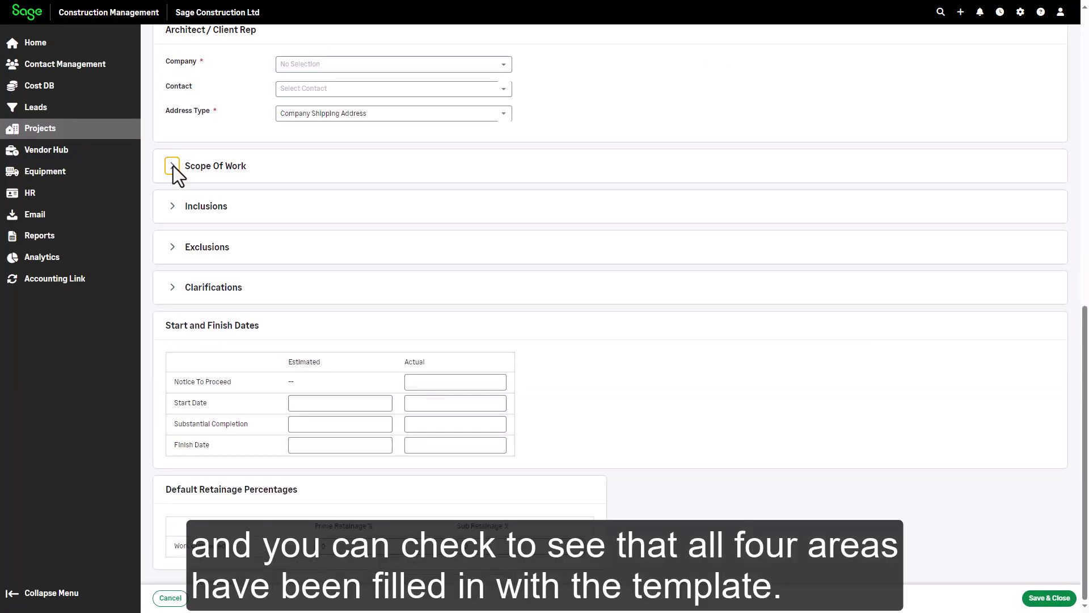
left_click(172, 207)
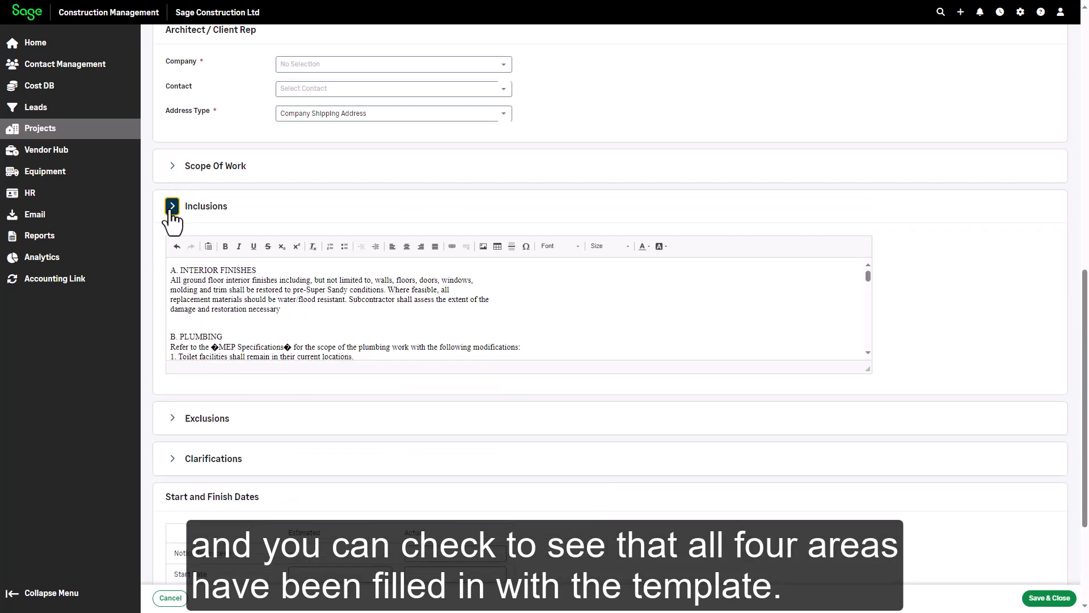
left_click(172, 209)
left_click(172, 247)
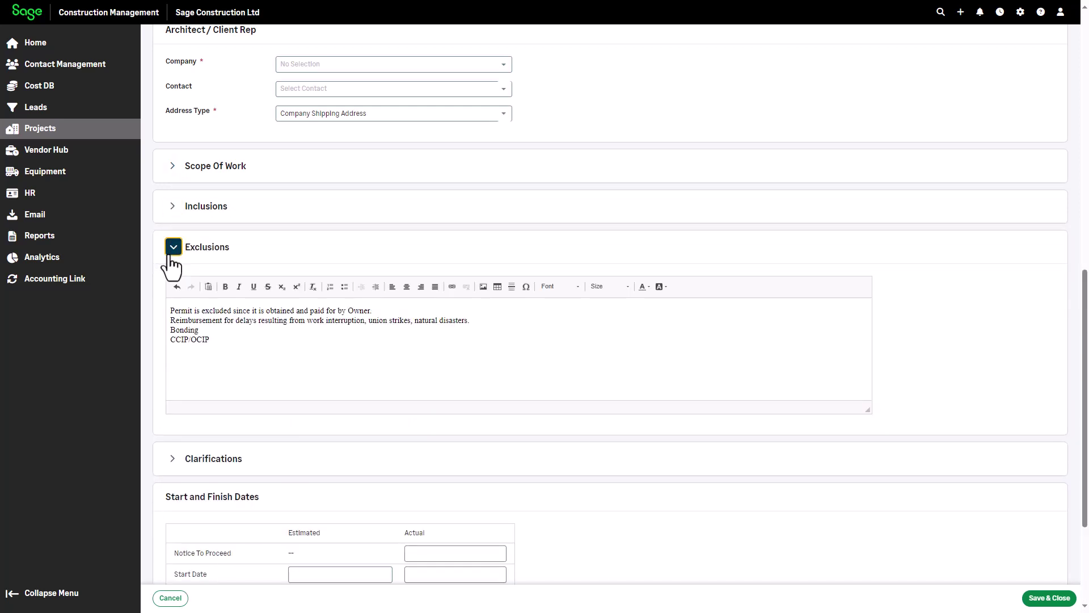
left_click(172, 247)
left_click(172, 288)
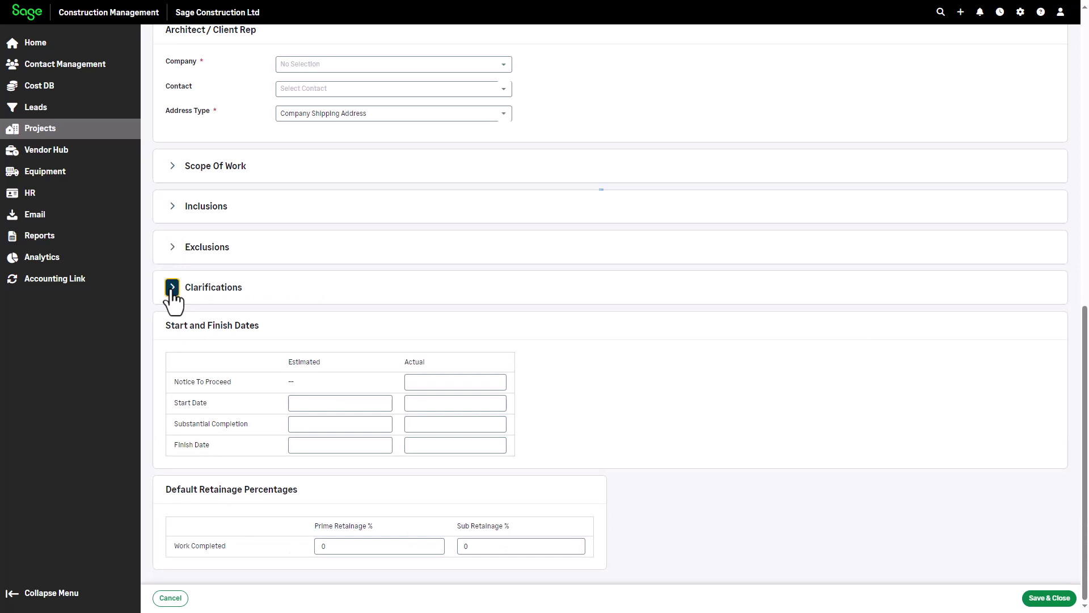
left_click(173, 288)
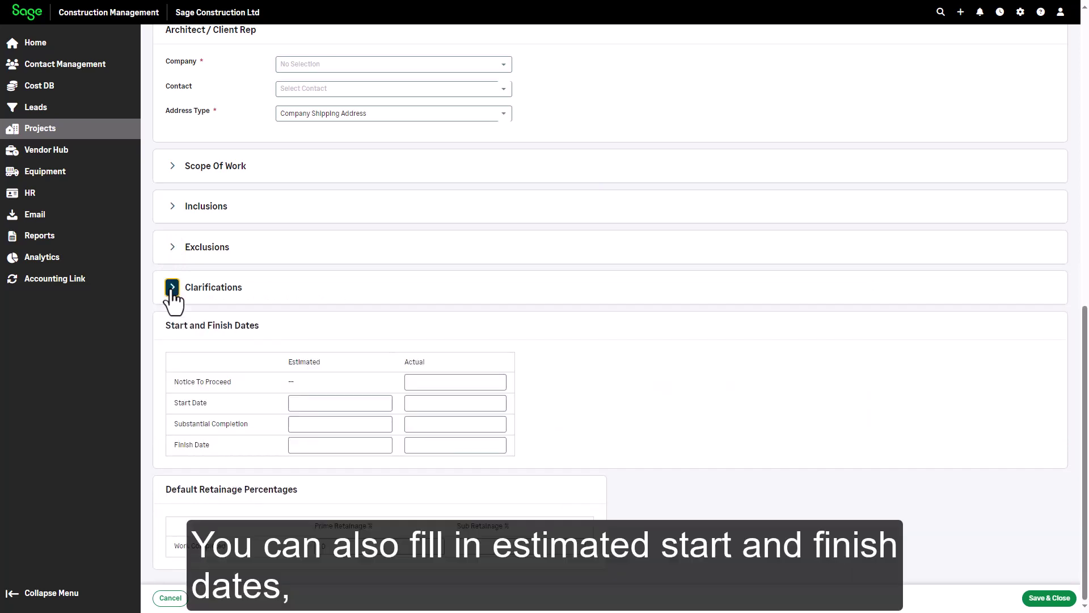
Set the estimated start date to 4/1/2024 and both prime and sub retainage to 10 percent, then save the contract
left_click(344, 403)
type("4/1/2024")
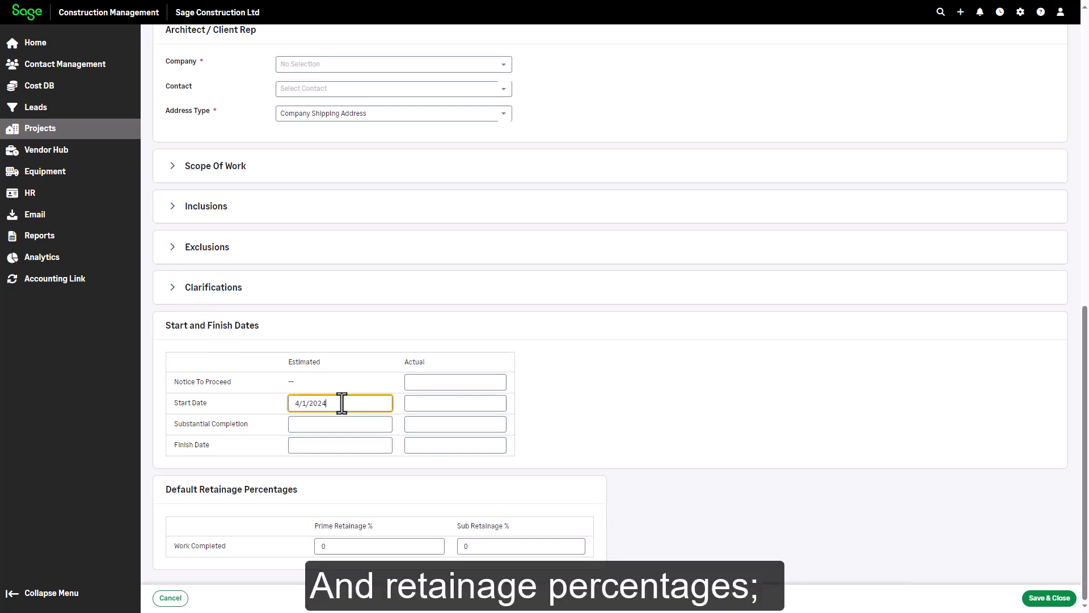
left_click_drag(345, 549, 316, 547)
type("10")
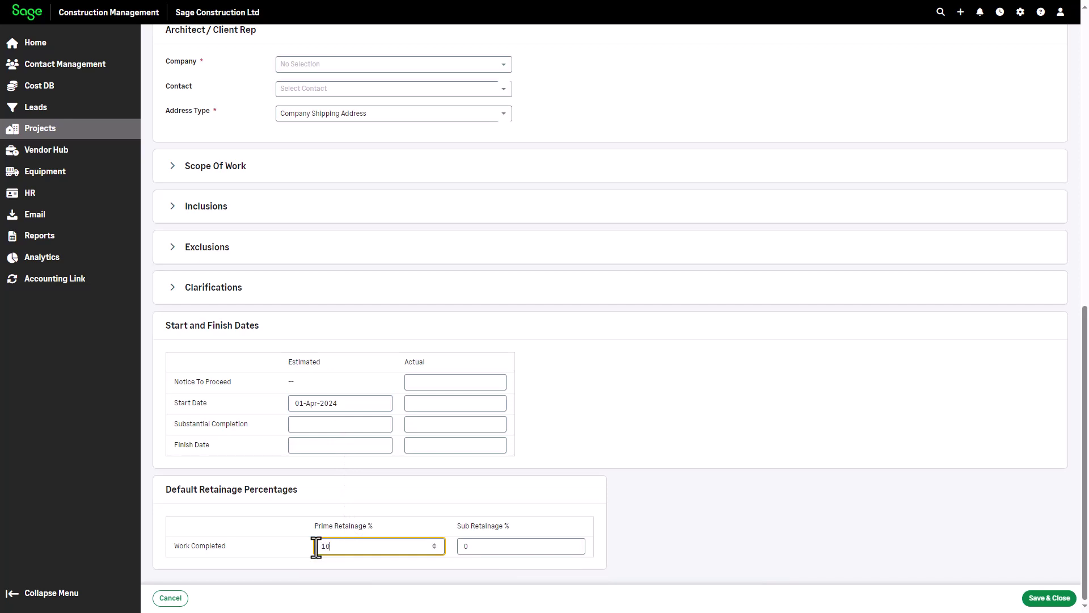
key("Tab")
type("10")
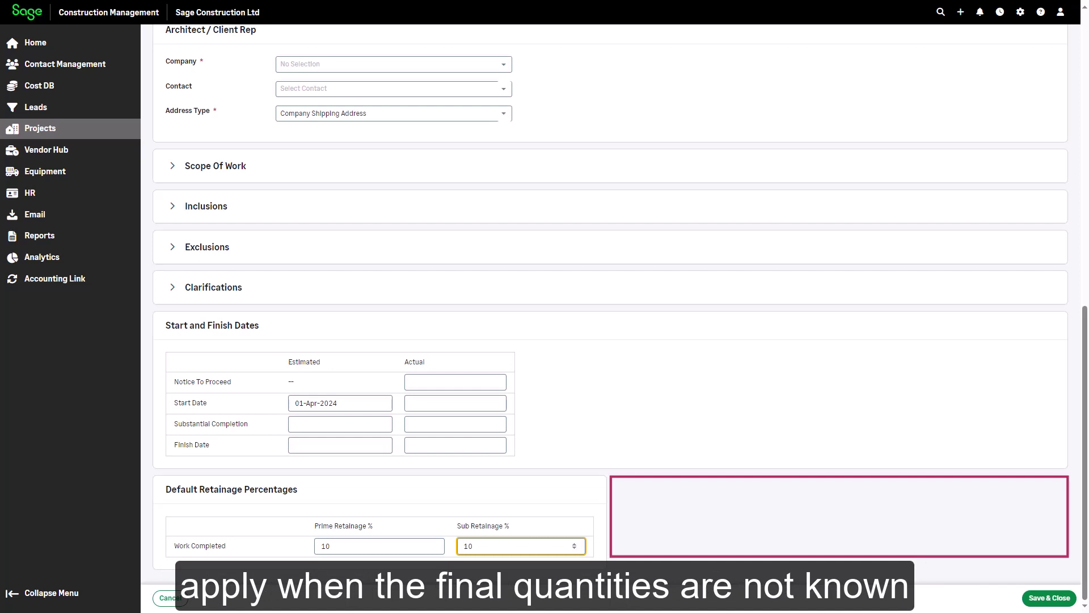
left_click(1039, 597)
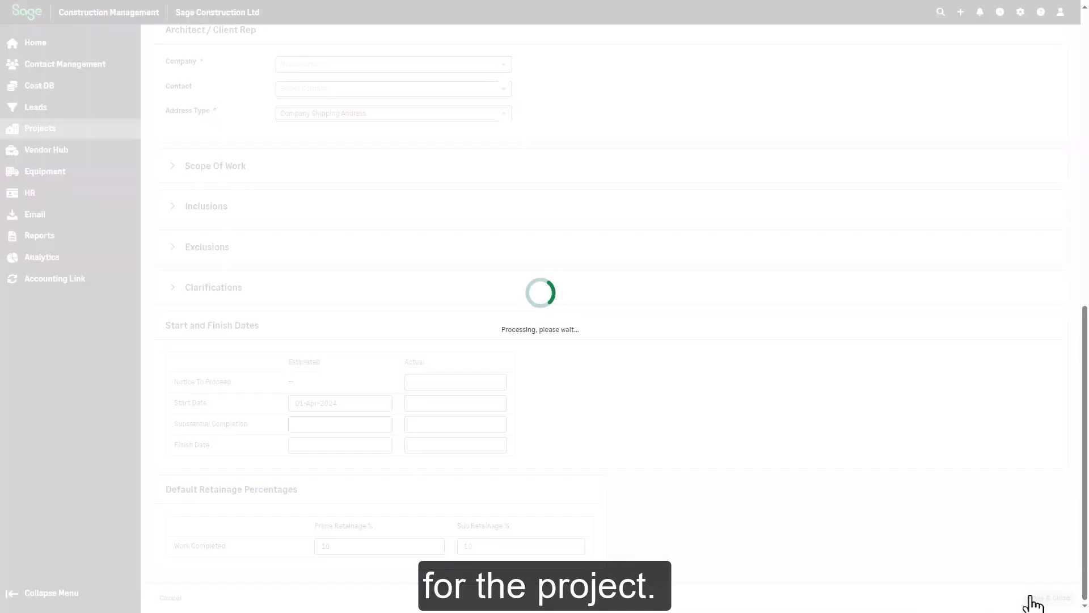
Generate the Prime Contract Details report with the Default template and save it as a PDF to the linked files
scroll(1085, 105, "up", 10)
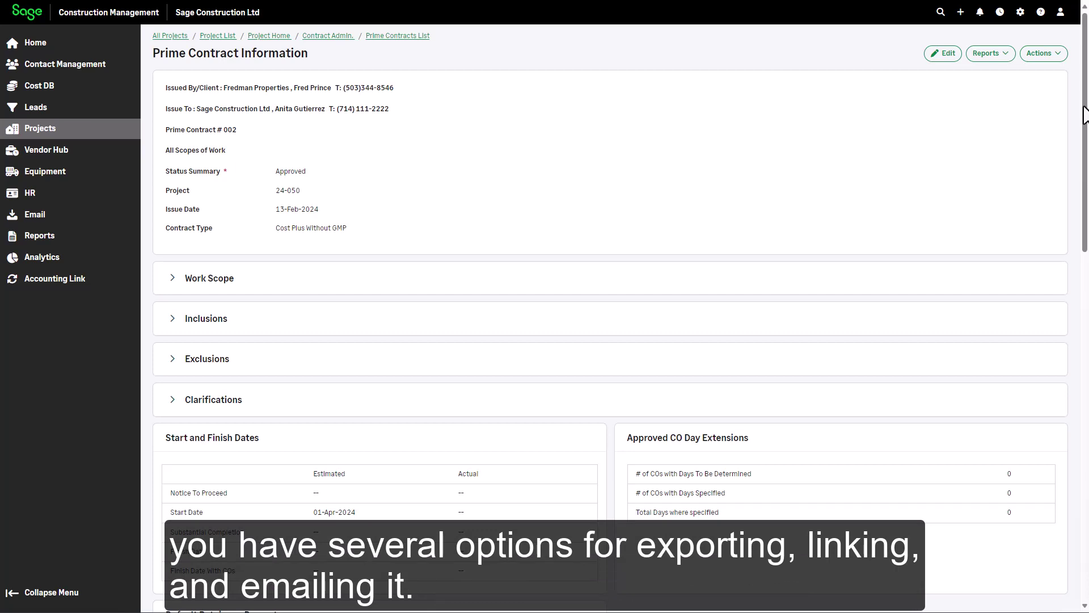
left_click(999, 63)
left_click(976, 81)
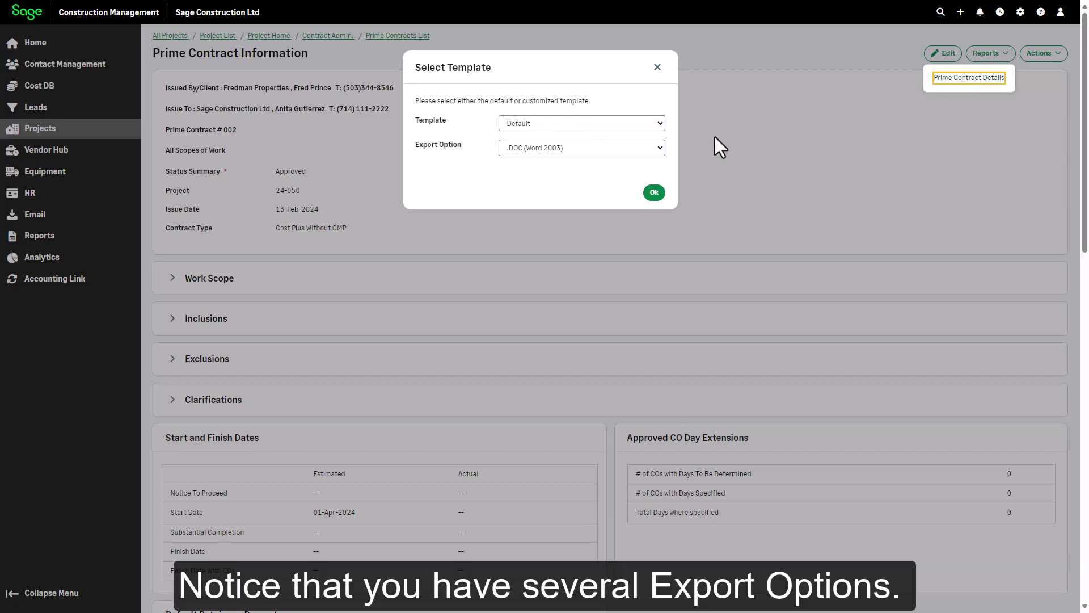
left_click(665, 148)
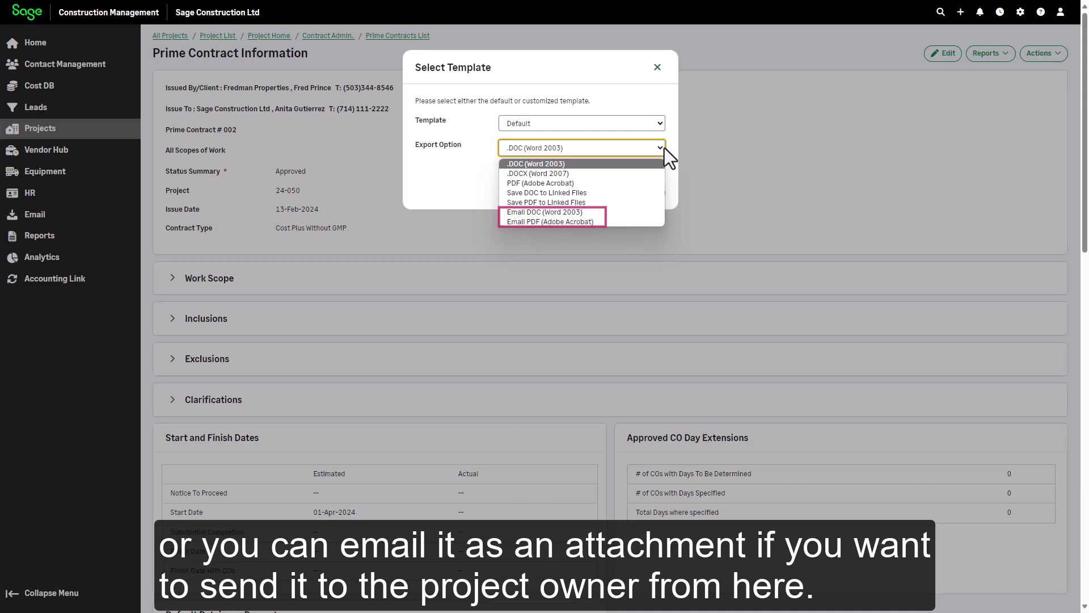
left_click(574, 202)
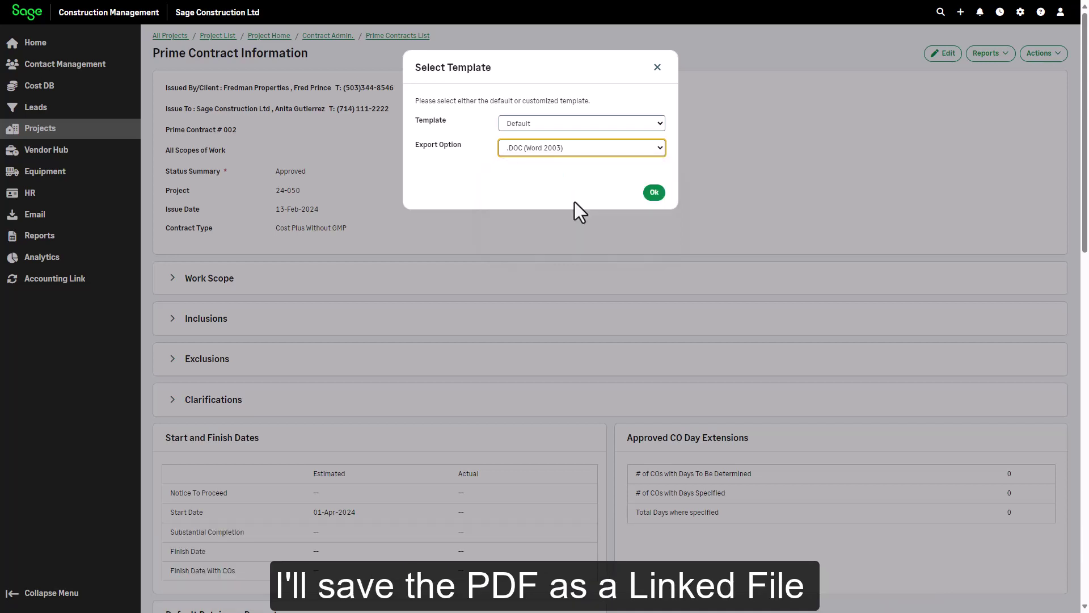
left_click(654, 193)
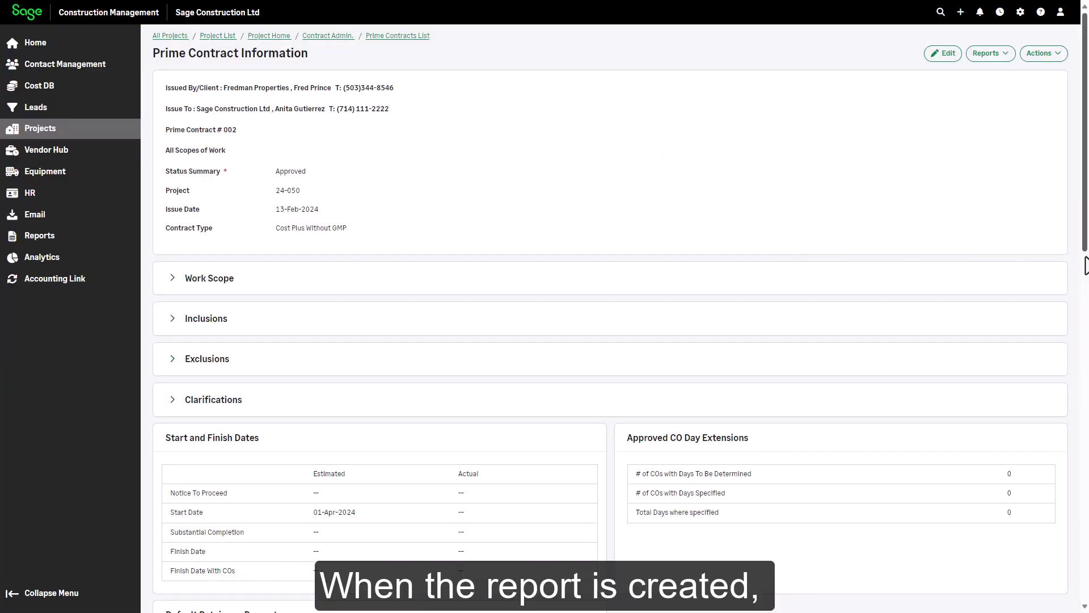
Rename the contract's linked PDF as Prime Contract Details 002 and save the change
scroll(1086, 510, "down", 15)
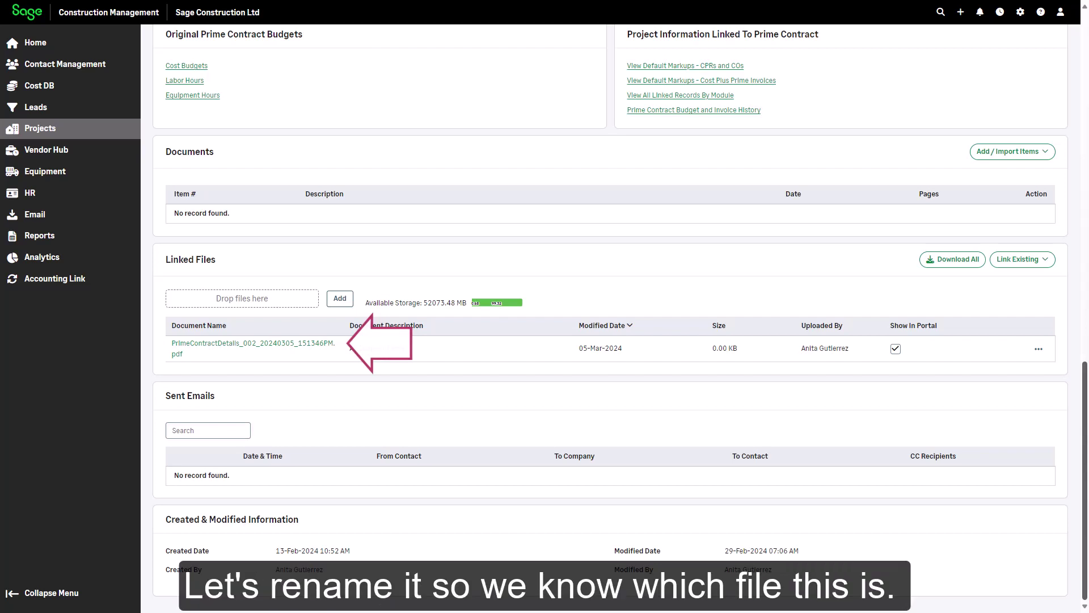
left_click(245, 347)
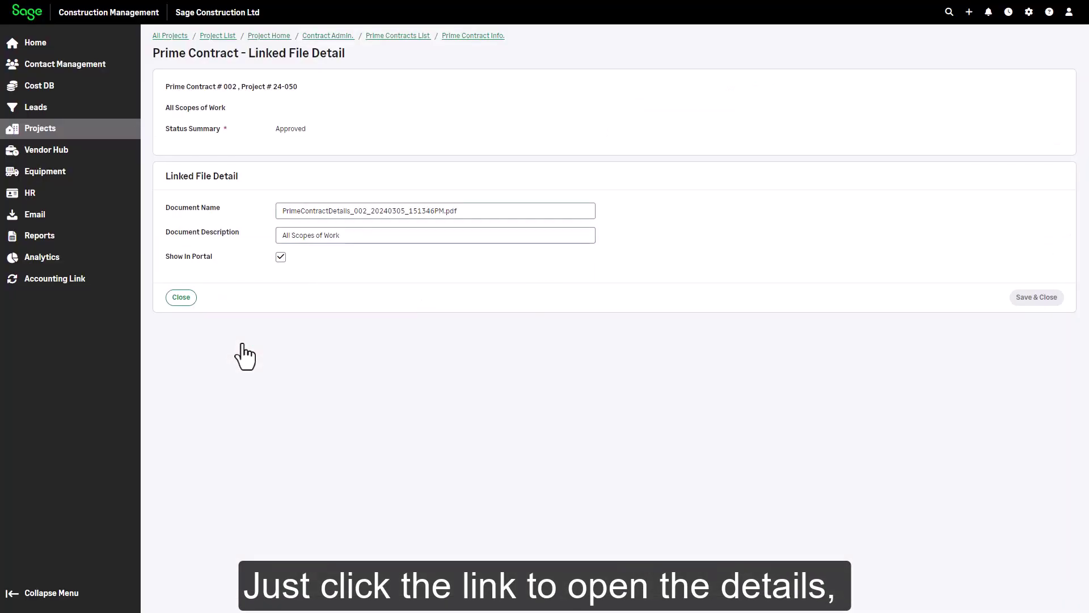
left_click(302, 212)
left_click(330, 211)
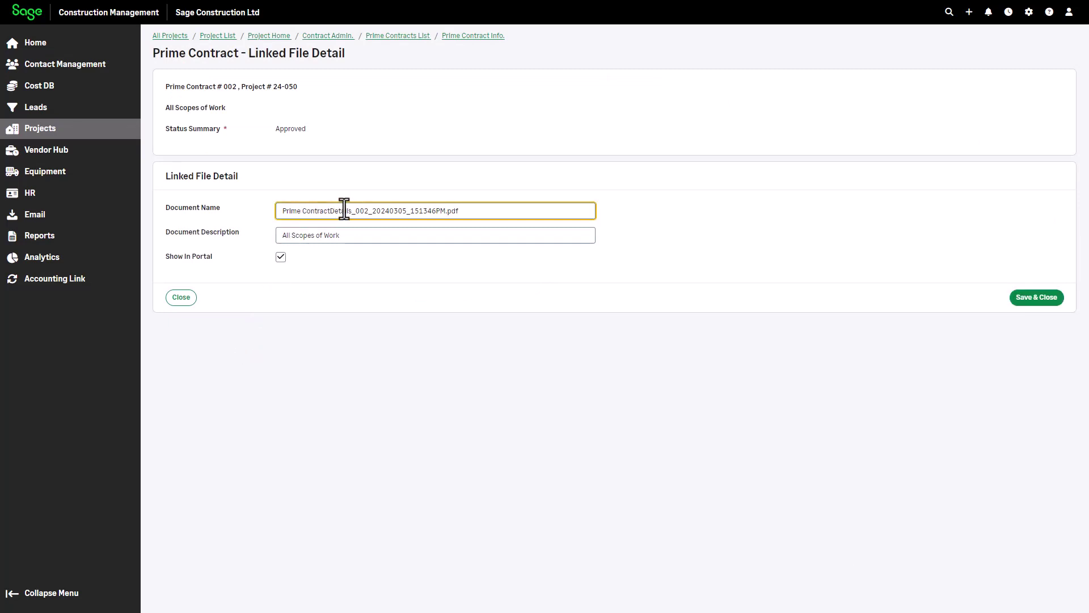
left_click_drag(347, 210, 471, 211)
key("BackSpace")
type("002")
left_click(1037, 297)
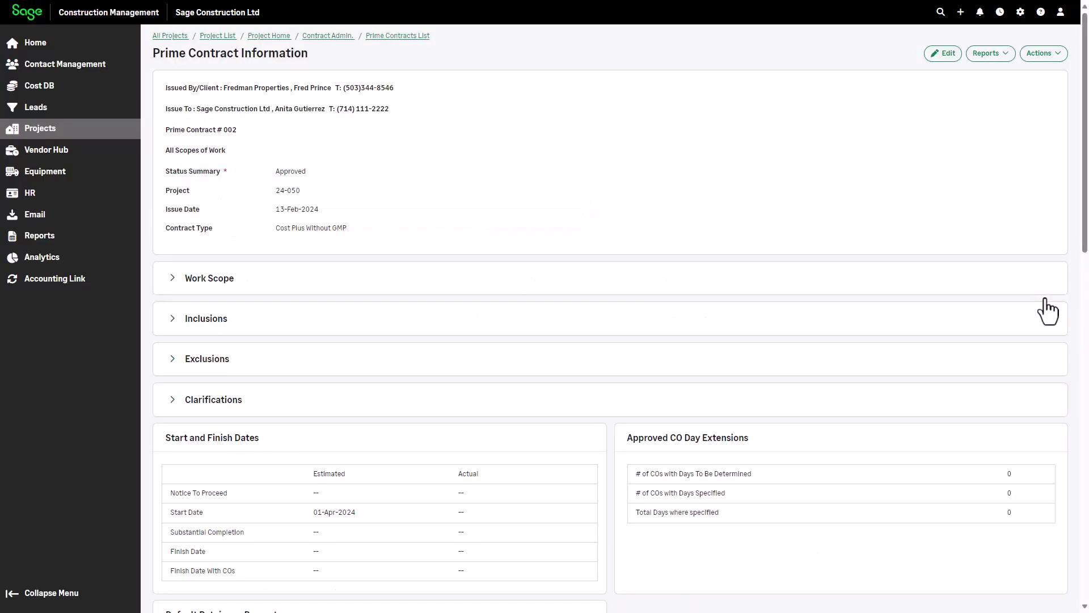
View the linked Prime Contract Details 002 file, read through both pages and return to the prime contract
left_click(1085, 489)
left_click(1085, 488)
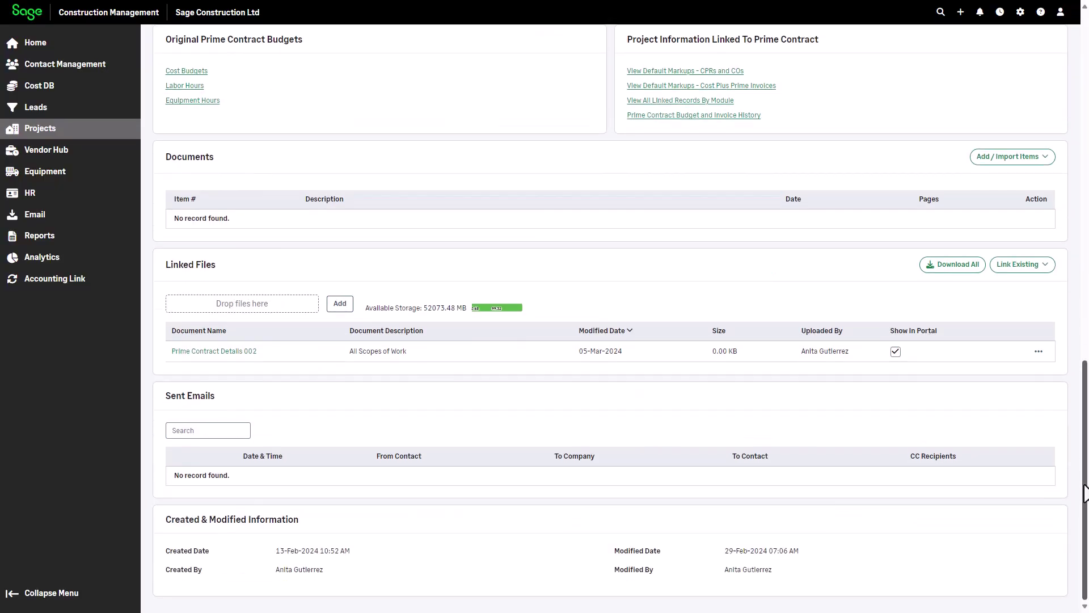
left_click(1039, 352)
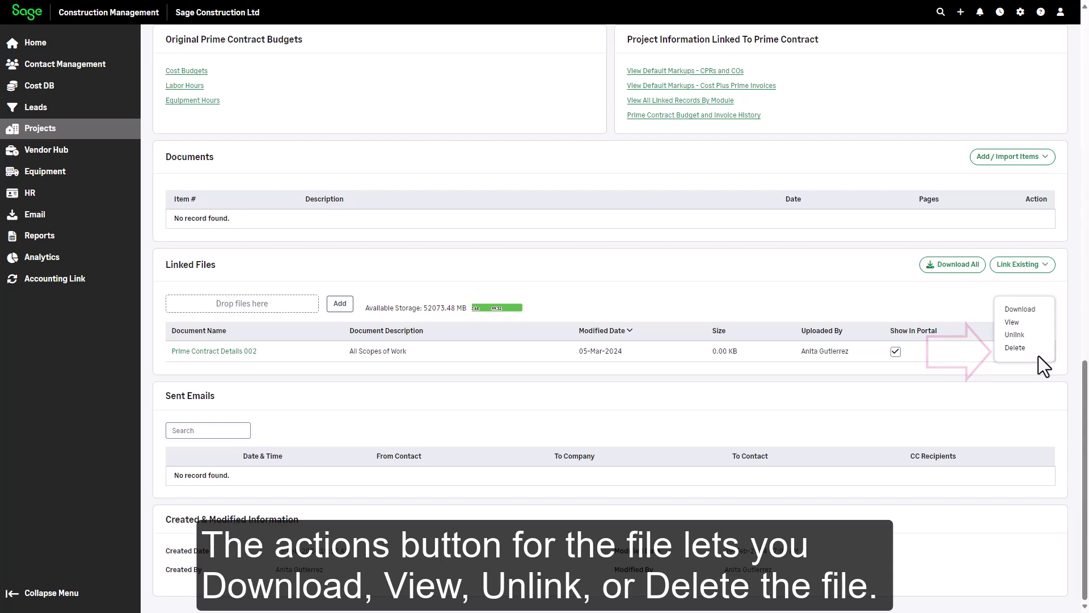
left_click(1012, 324)
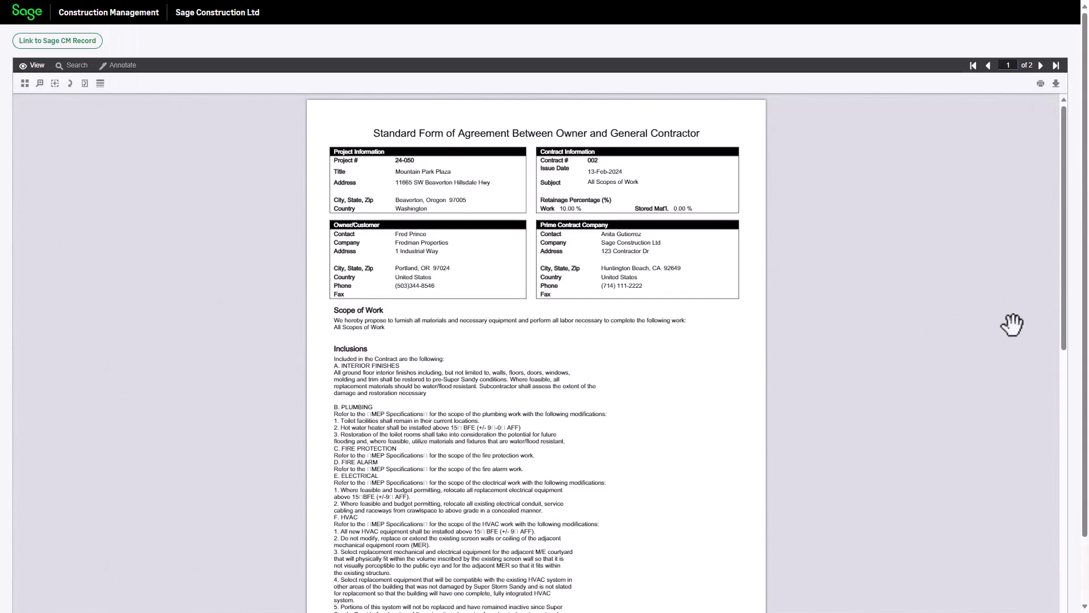
scroll(1063, 571, "down", 15)
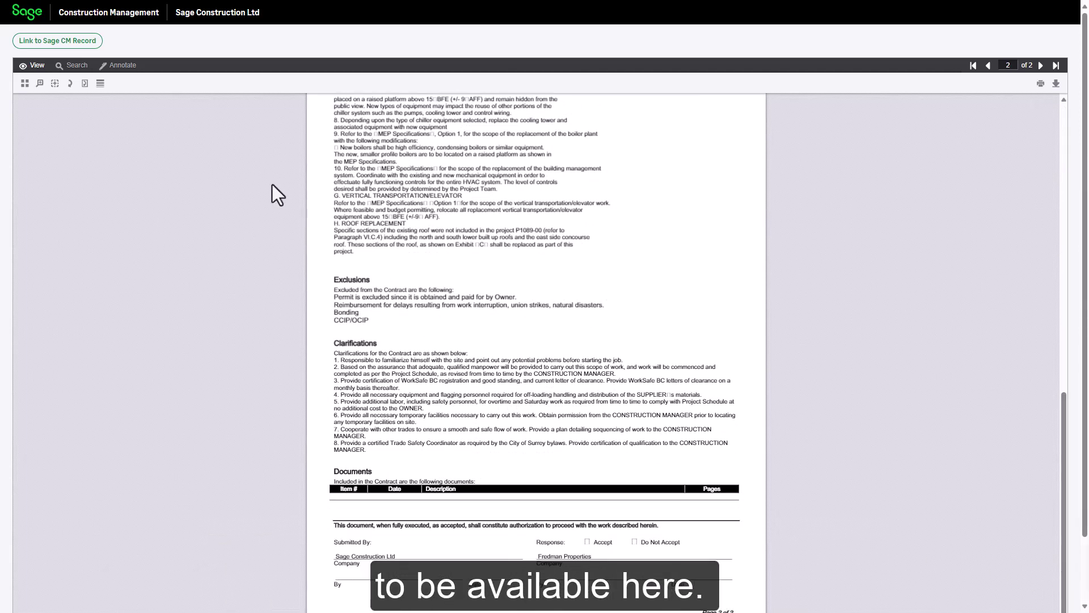
left_click(132, 9)
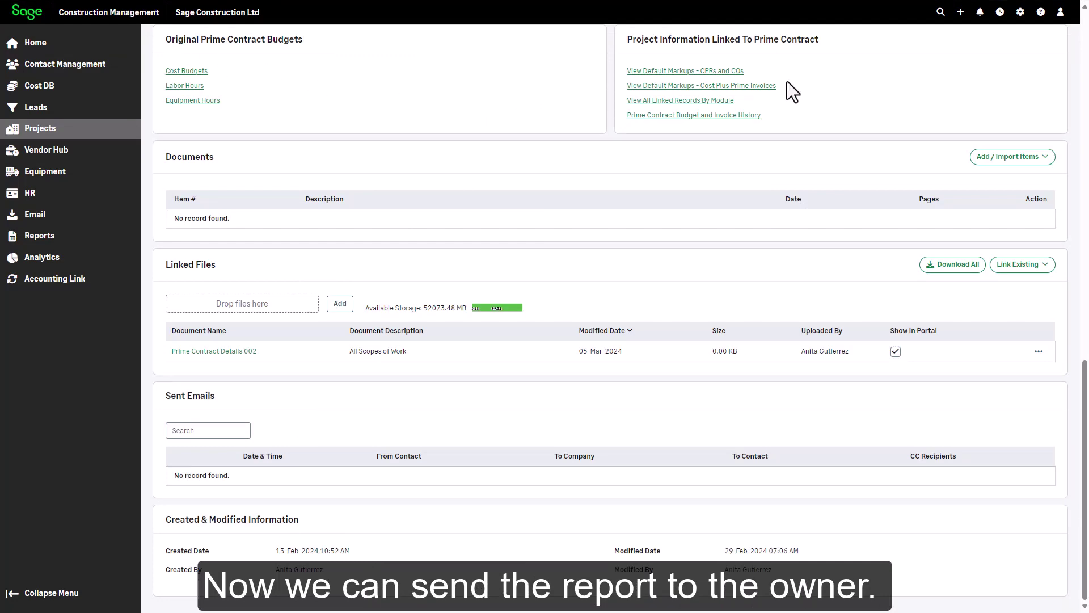
Generate the Prime Contract Details report with the Default template as Email PDF (Adobe Acrobat), using the Default email template
scroll(1067, 54, "up", 15)
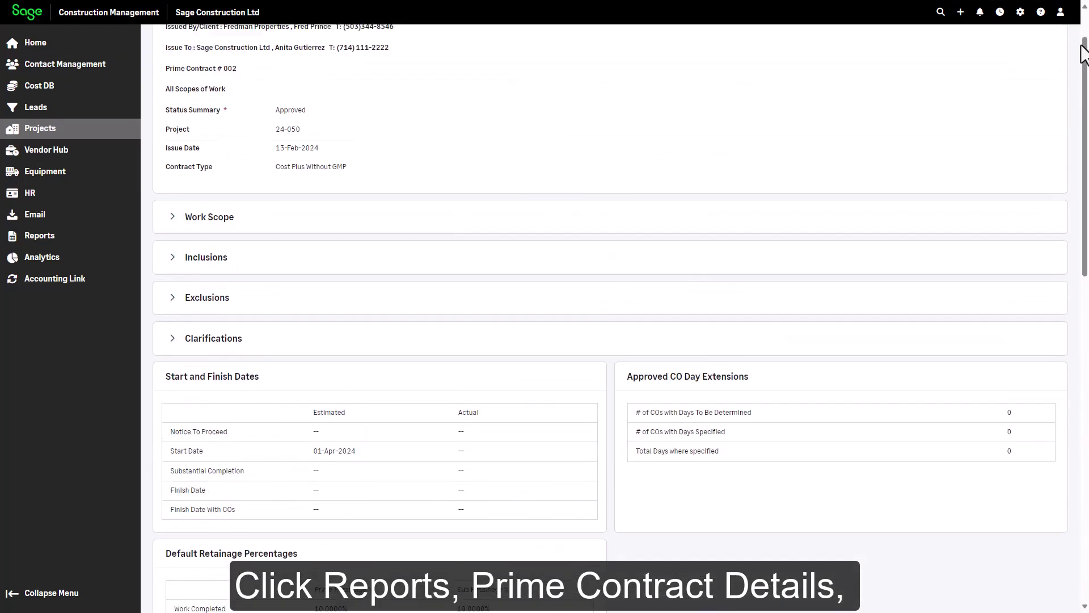
left_click(1012, 57)
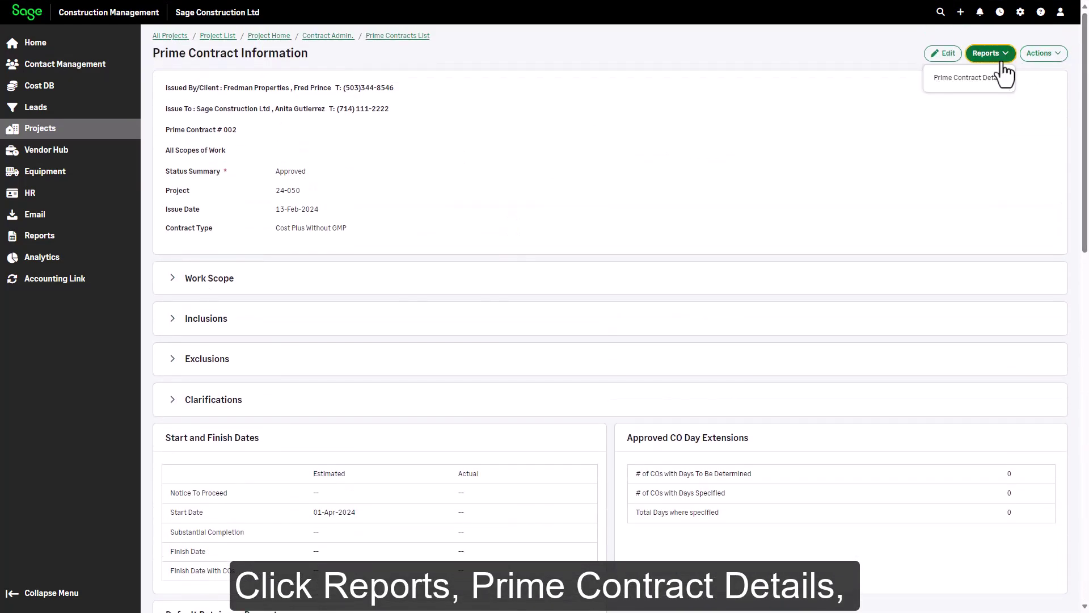
left_click(980, 82)
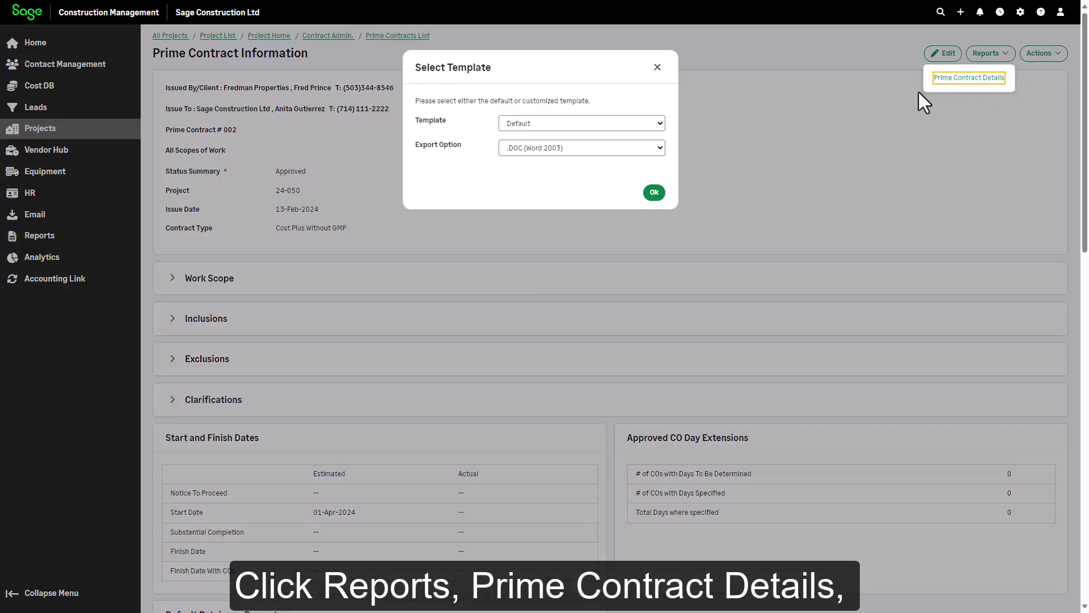
left_click(648, 149)
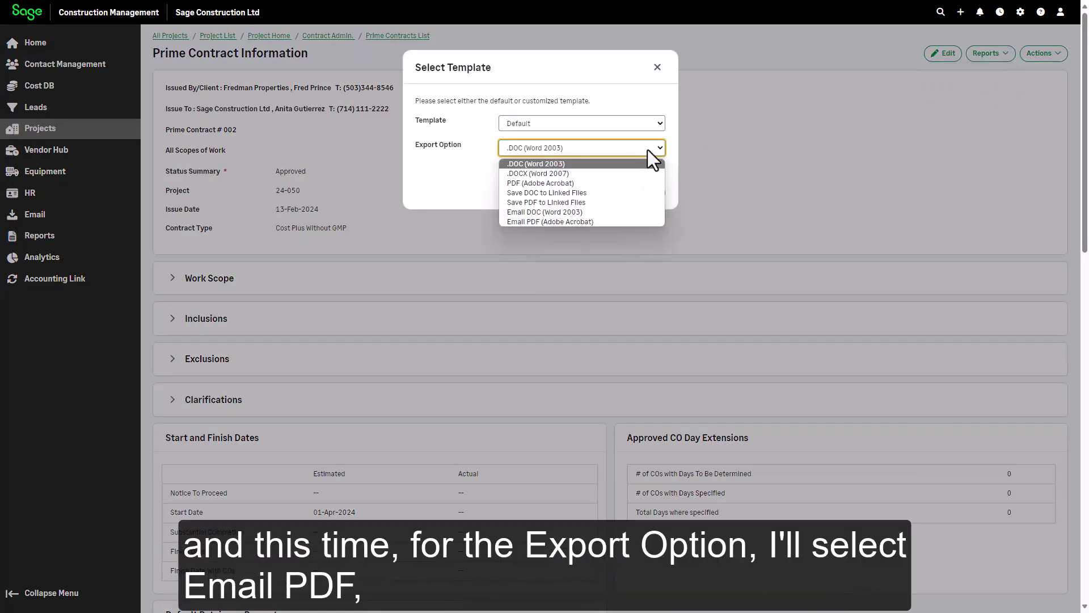
left_click(597, 222)
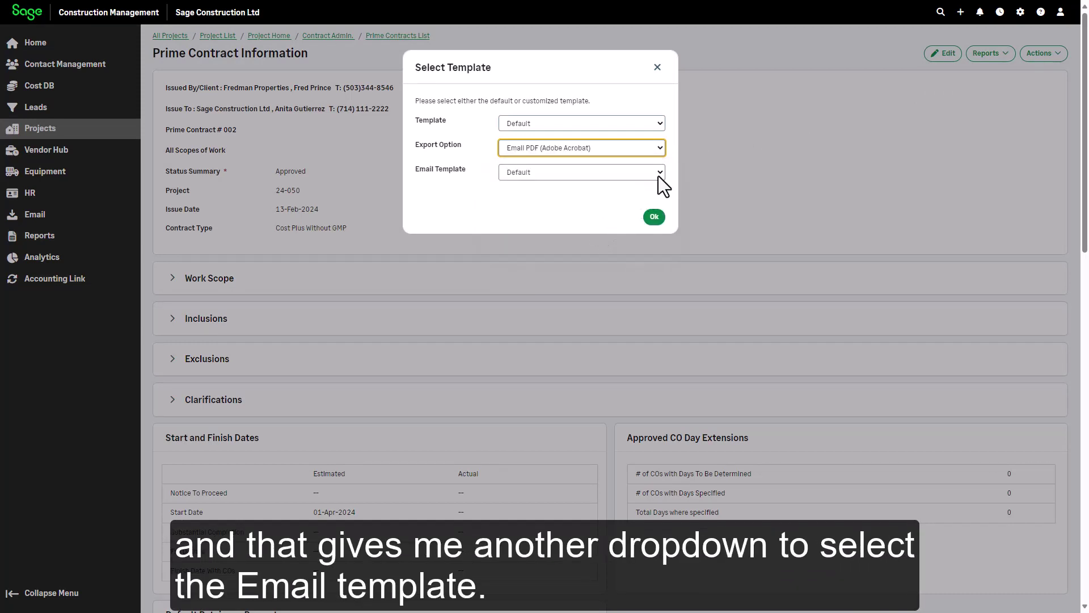
left_click(659, 182)
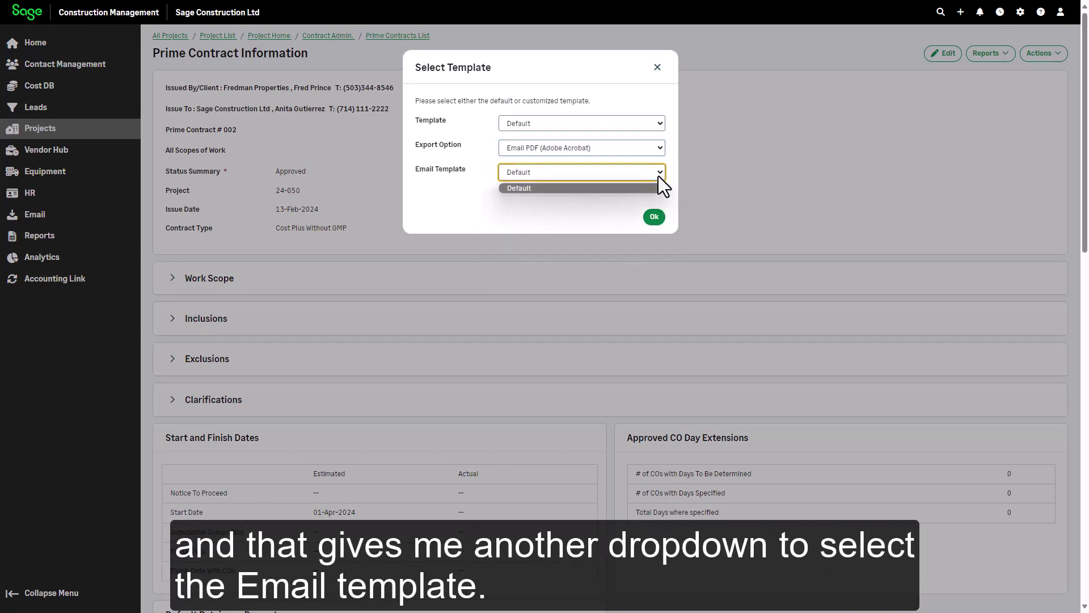
left_click(658, 175)
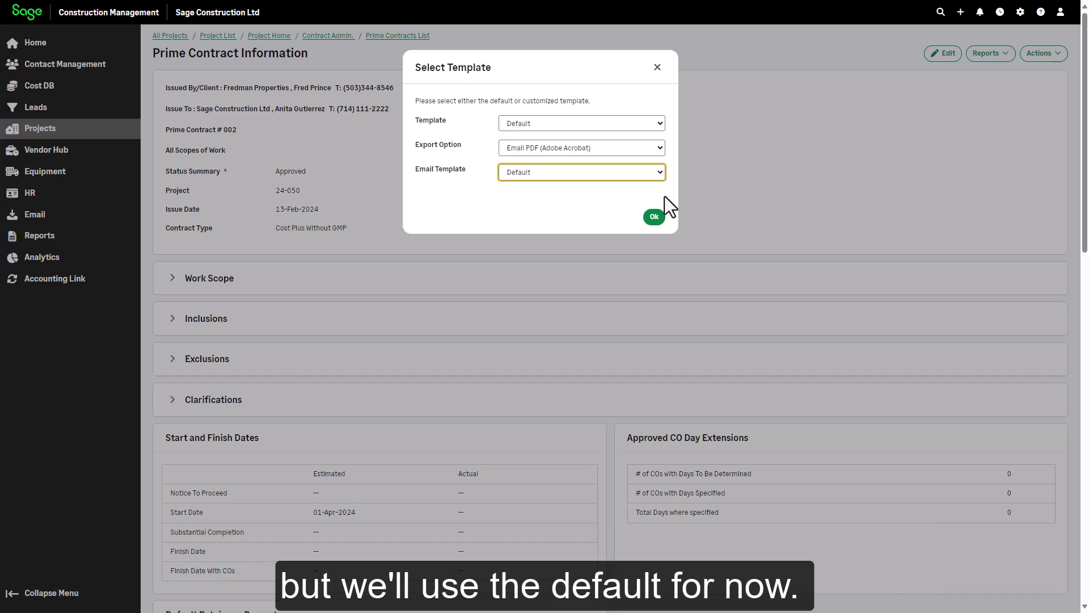
left_click(654, 217)
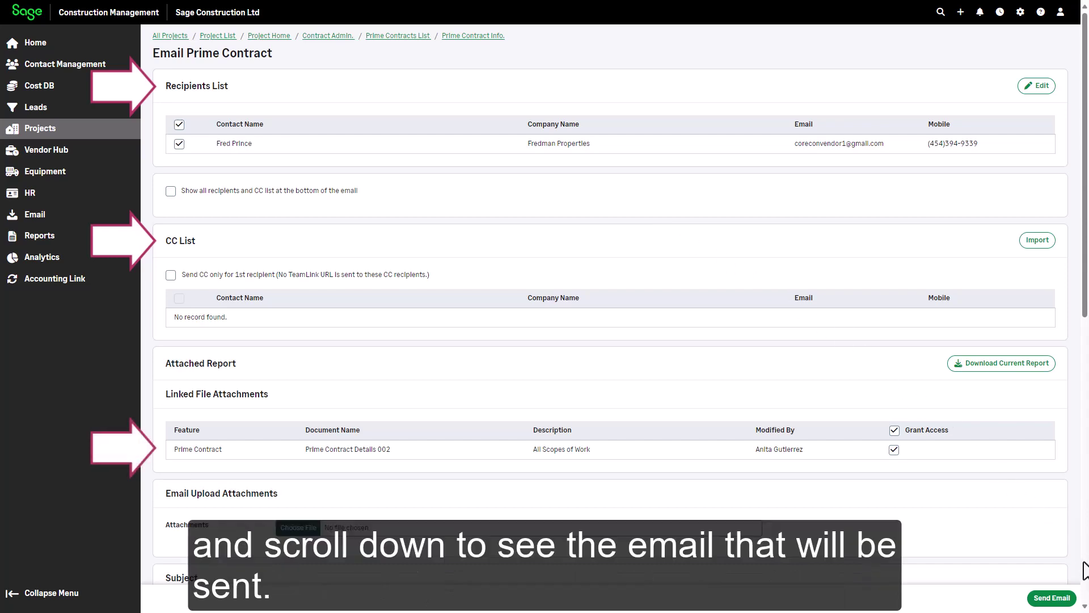
Review the email body, send the prime contract email to the owner's contact and check the contract's Sent Emails record
scroll(1085, 570, "down", 10)
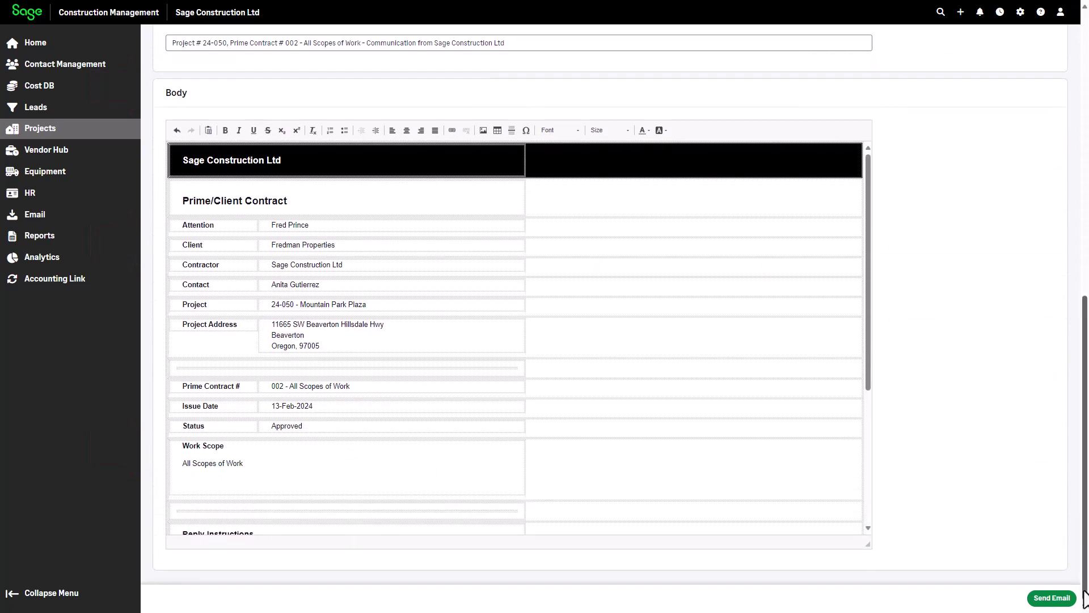
left_click(1055, 599)
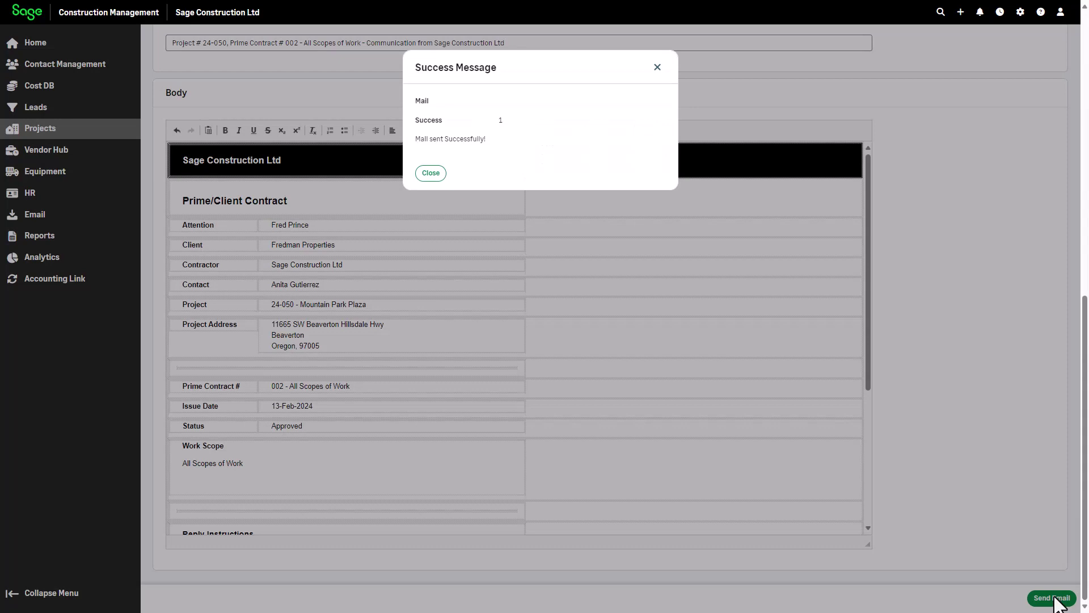
left_click(431, 173)
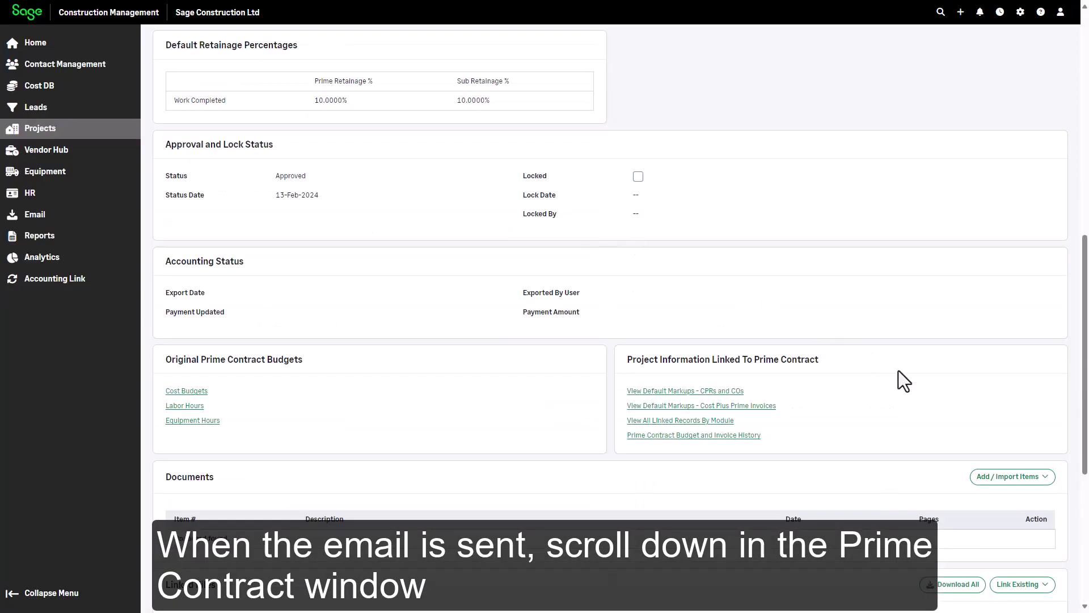
left_click(1085, 554)
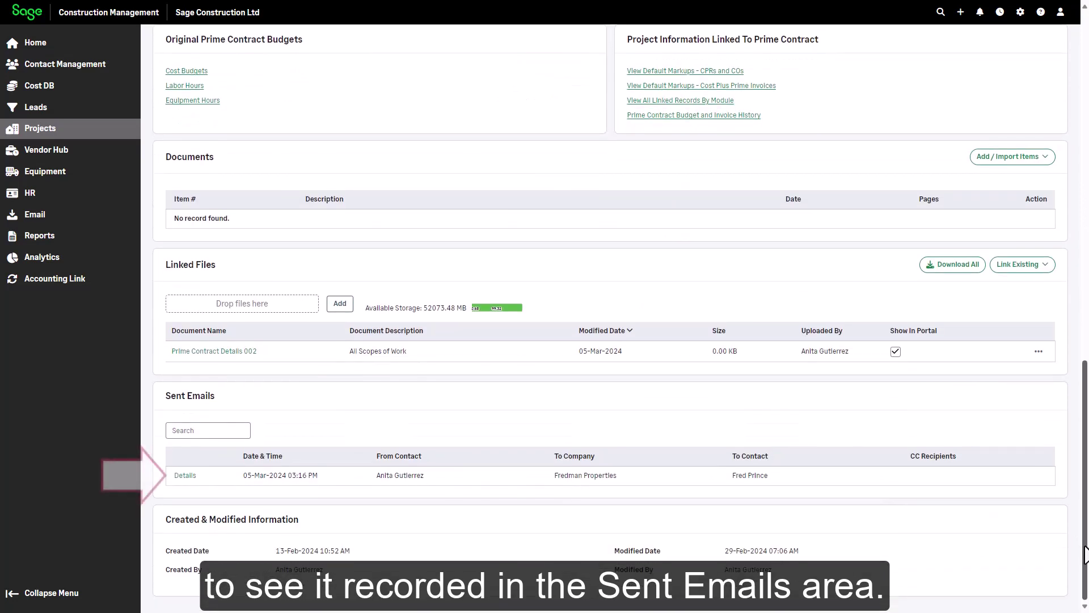